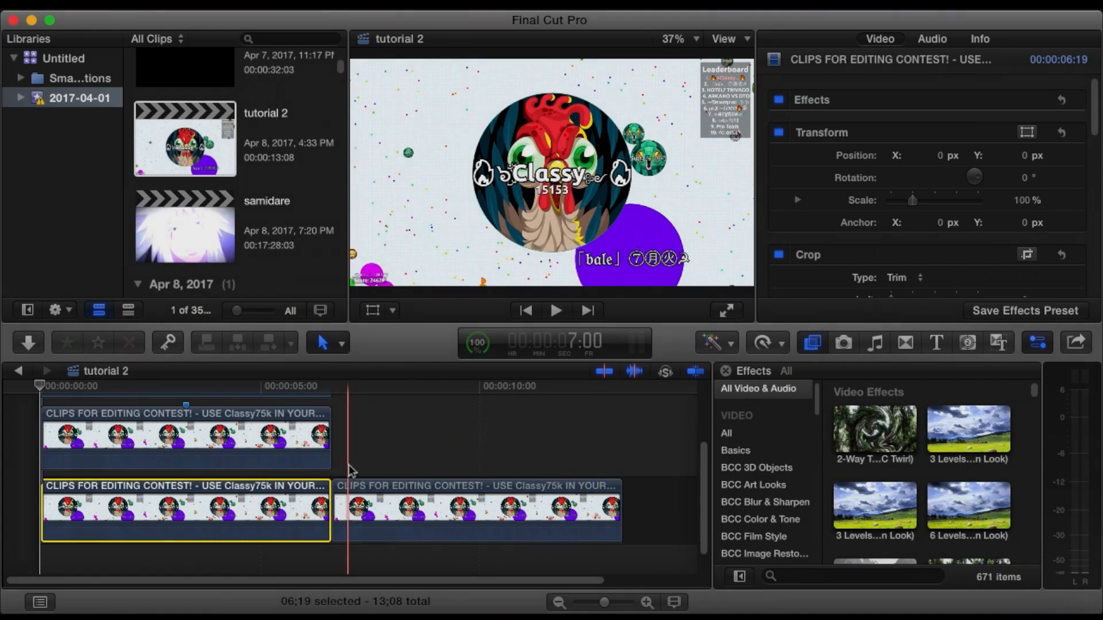
Duplicate the second clip in the timeline onto the track directly above the original
{"action": "left_click", "coordinate": [428, 505]}
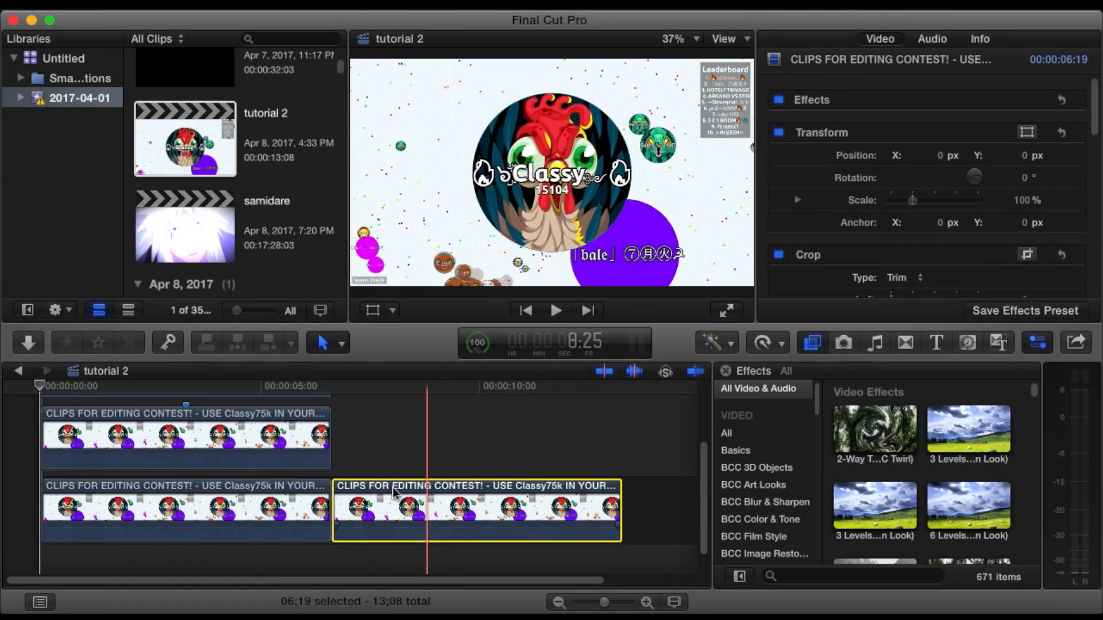
{"action": "left_click_drag", "start_coordinate": [382, 505], "coordinate": [386, 434]}
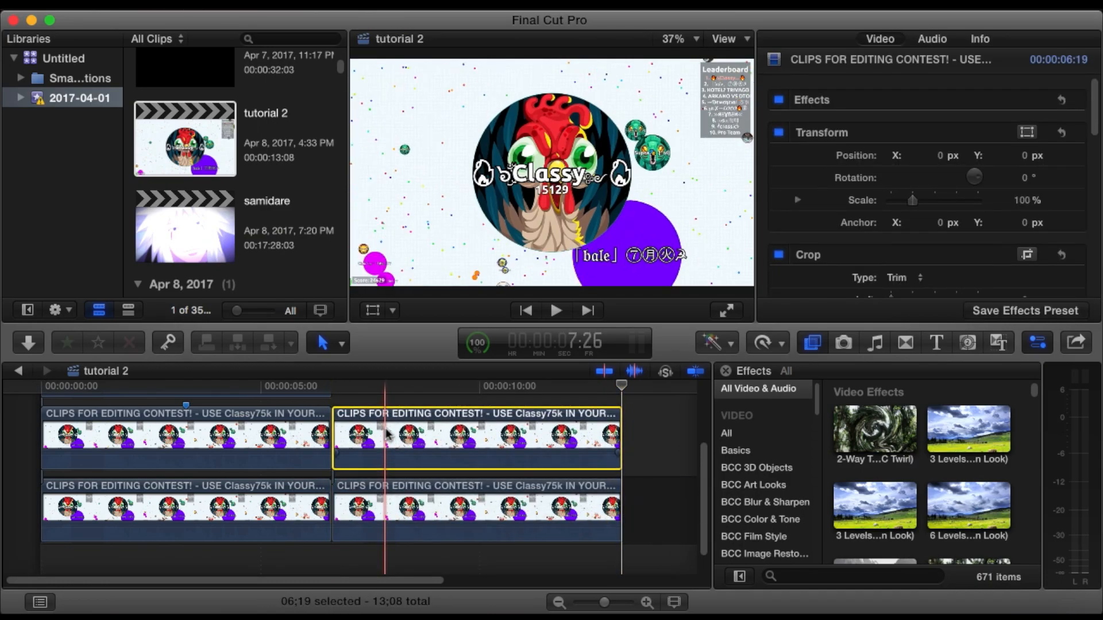
{"action": "left_click", "coordinate": [428, 394]}
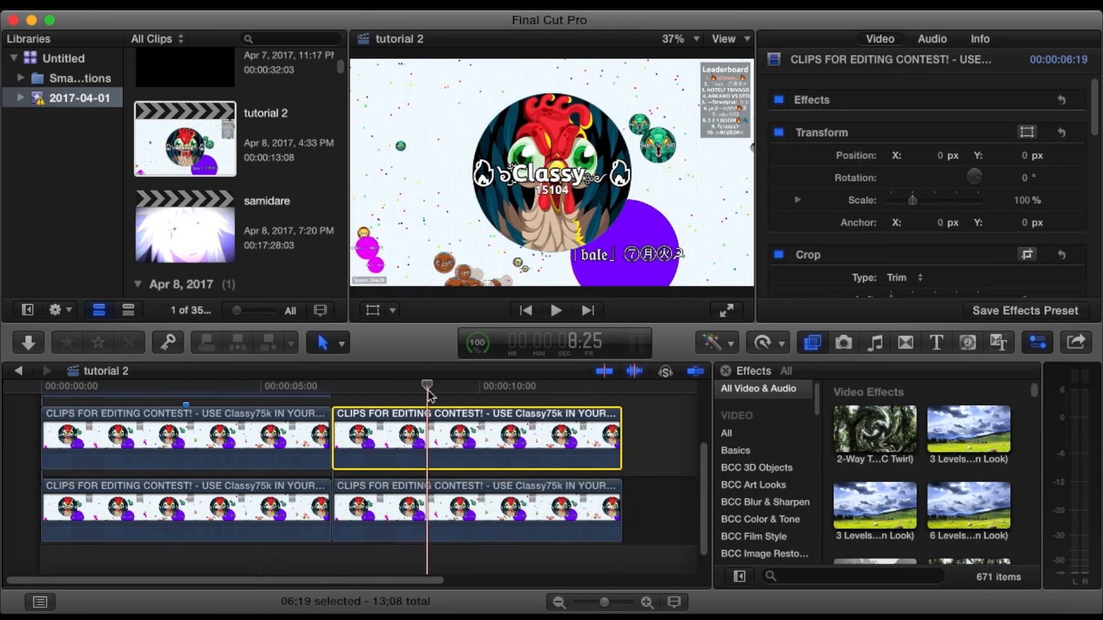
Find the Shape Mask effect and apply it to the upper copy of the second clip
{"action": "left_click", "coordinate": [805, 578]}
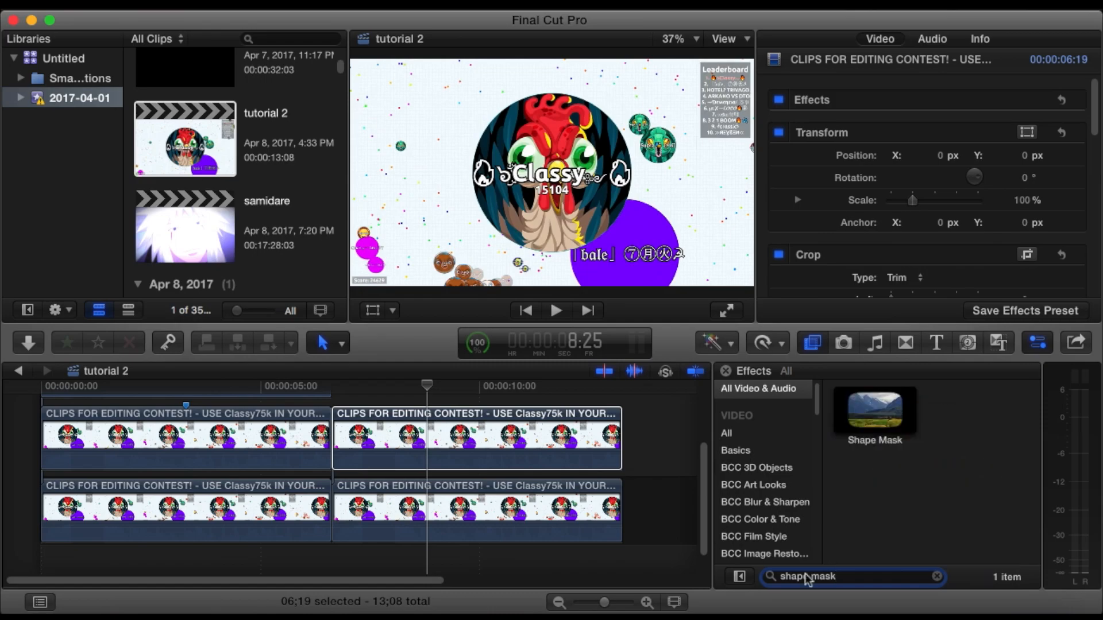
{"action": "left_click_drag", "start_coordinate": [876, 424], "coordinate": [534, 440]}
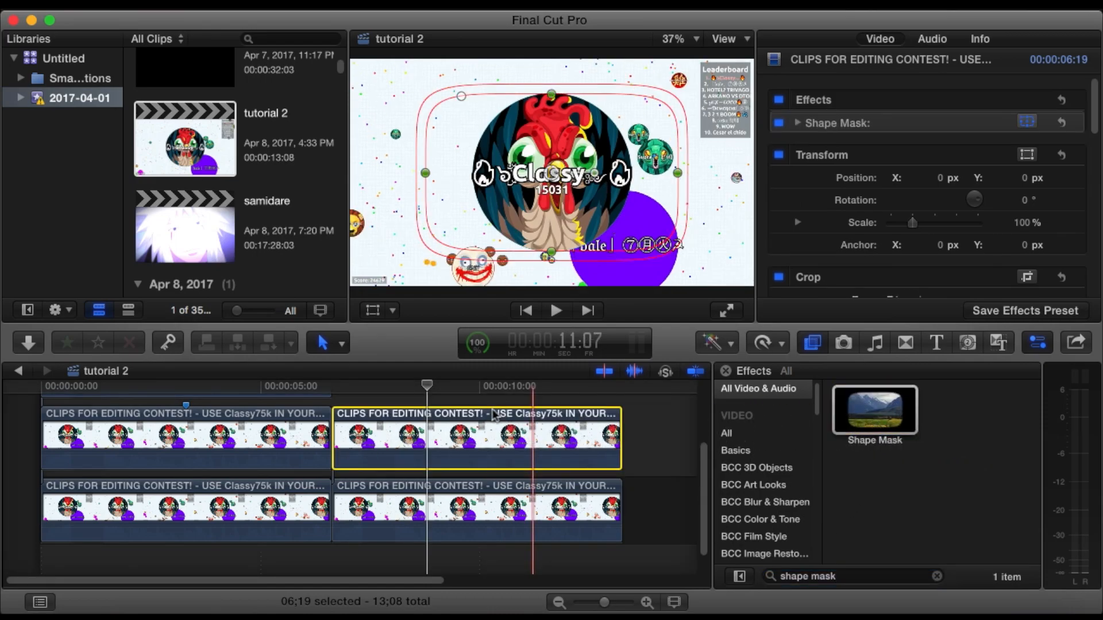
{"action": "left_click", "coordinate": [480, 388]}
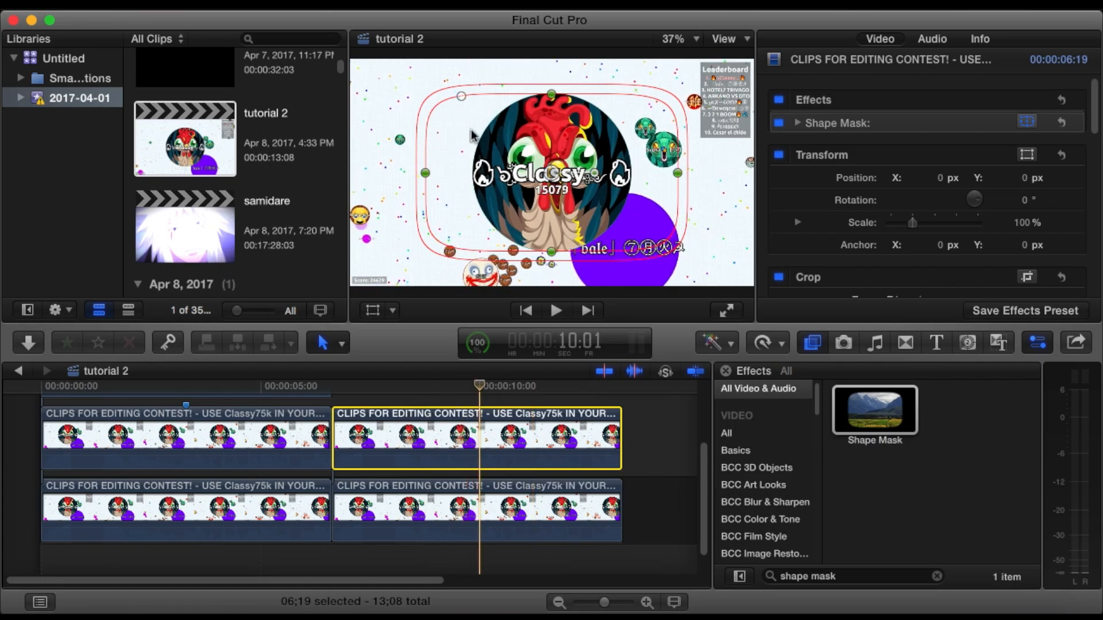
Set the Shape Mask radius on the upper clip to 100
{"action": "left_click", "coordinate": [797, 124]}
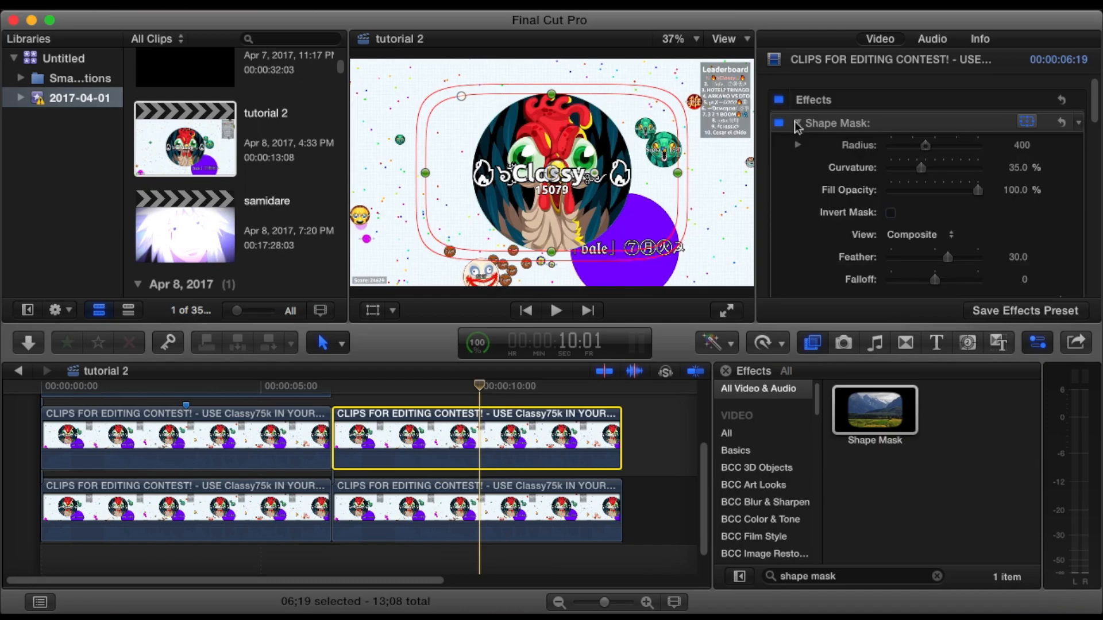
{"action": "left_click_drag", "start_coordinate": [925, 145], "coordinate": [951, 147]}
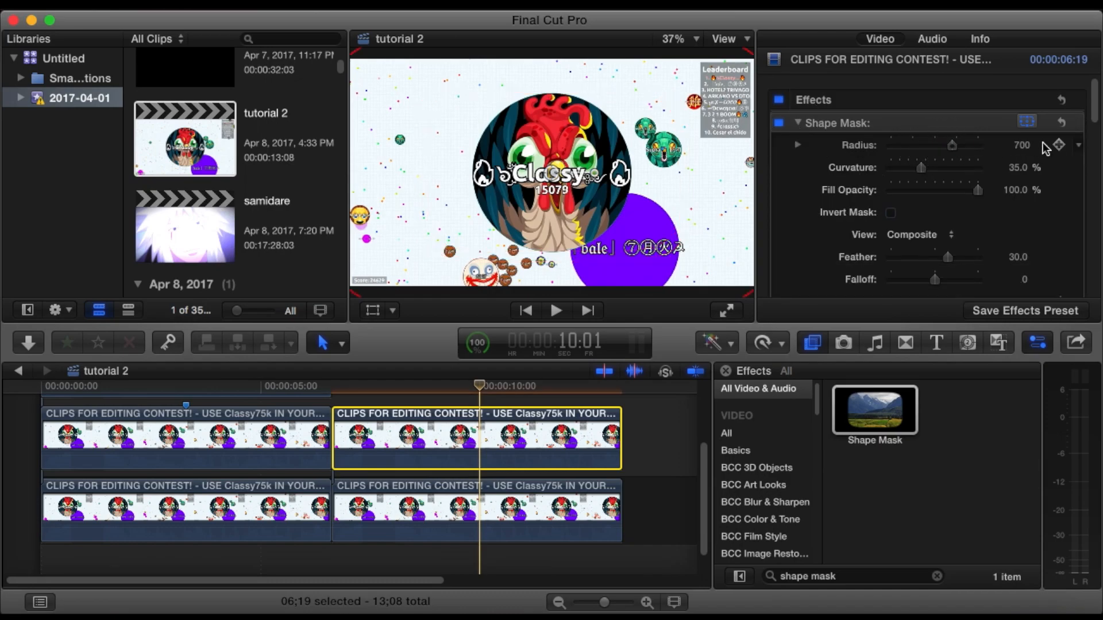
{"action": "left_click", "coordinate": [1022, 144]}
{"action": "type", "text": "100"}
{"action": "key", "text": "Return"}
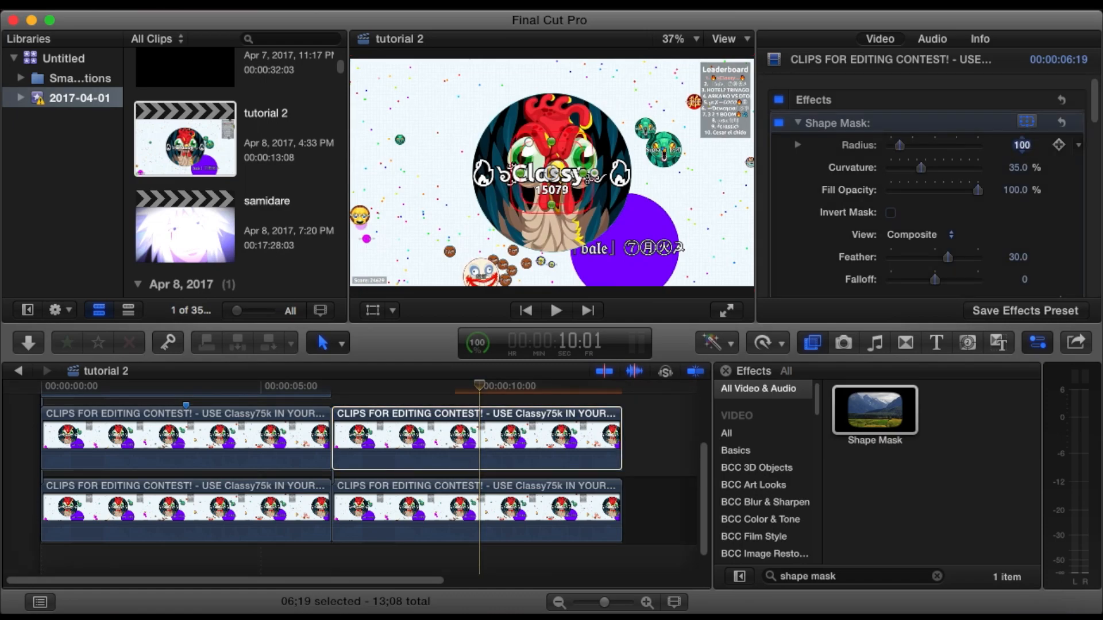
Set the Shape Mask curvature to 100% and its feather to 0
{"action": "left_click_drag", "start_coordinate": [924, 174], "coordinate": [1005, 171]}
{"action": "scroll", "coordinate": [940, 211], "scroll_direction": "down", "scroll_amount": 3}
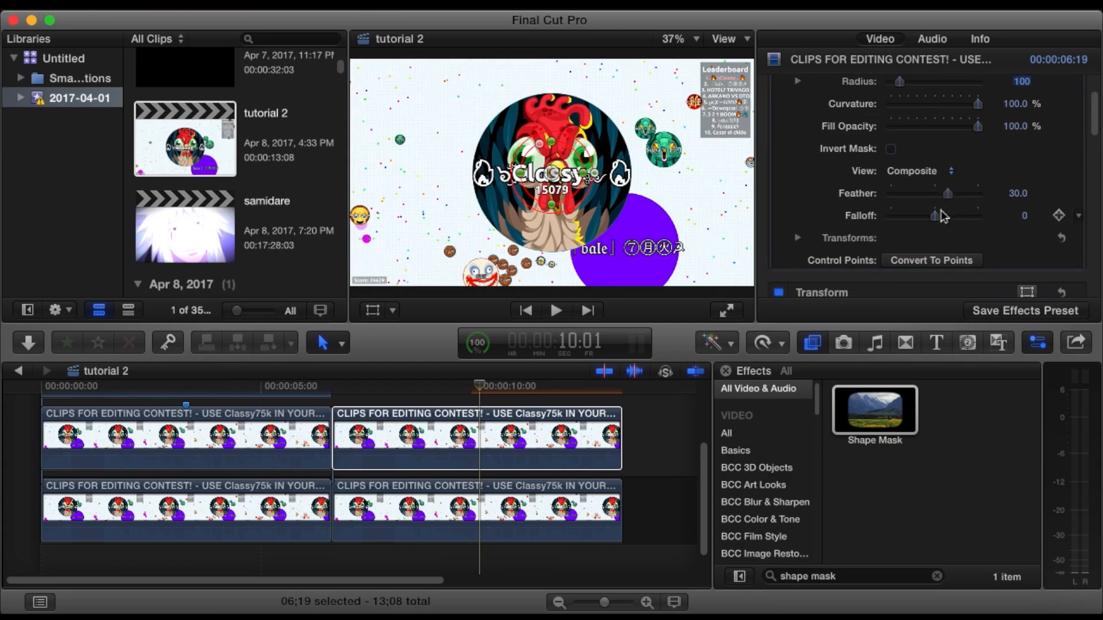
{"action": "left_click", "coordinate": [1014, 195]}
{"action": "type", "text": "0"}
{"action": "key", "text": "Return"}
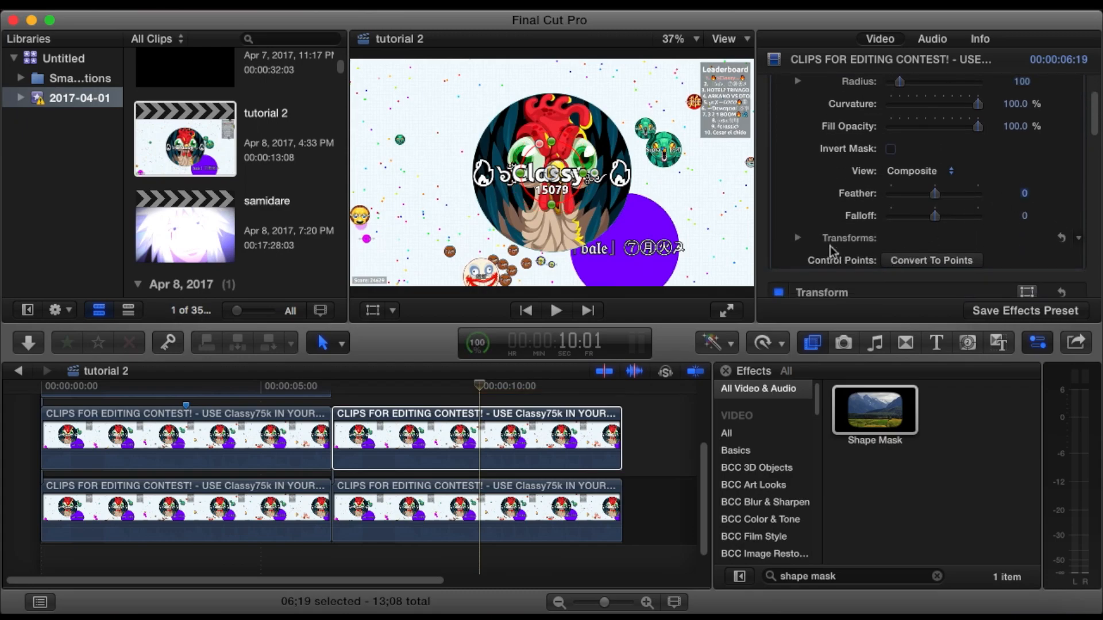
Scale the Shape Mask's own transform to 250% so the circle fits around the rooster cell
{"action": "scroll", "coordinate": [801, 242], "scroll_direction": "up", "scroll_amount": 3}
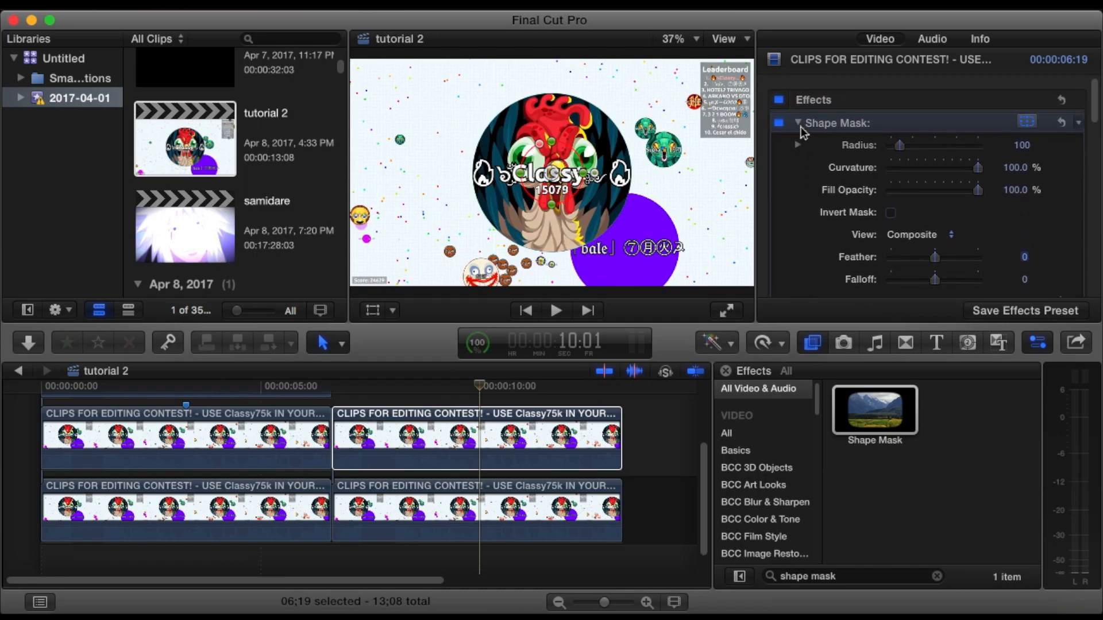
{"action": "scroll", "coordinate": [807, 241], "scroll_direction": "down", "scroll_amount": 2}
{"action": "scroll", "coordinate": [807, 236], "scroll_direction": "down", "scroll_amount": 3}
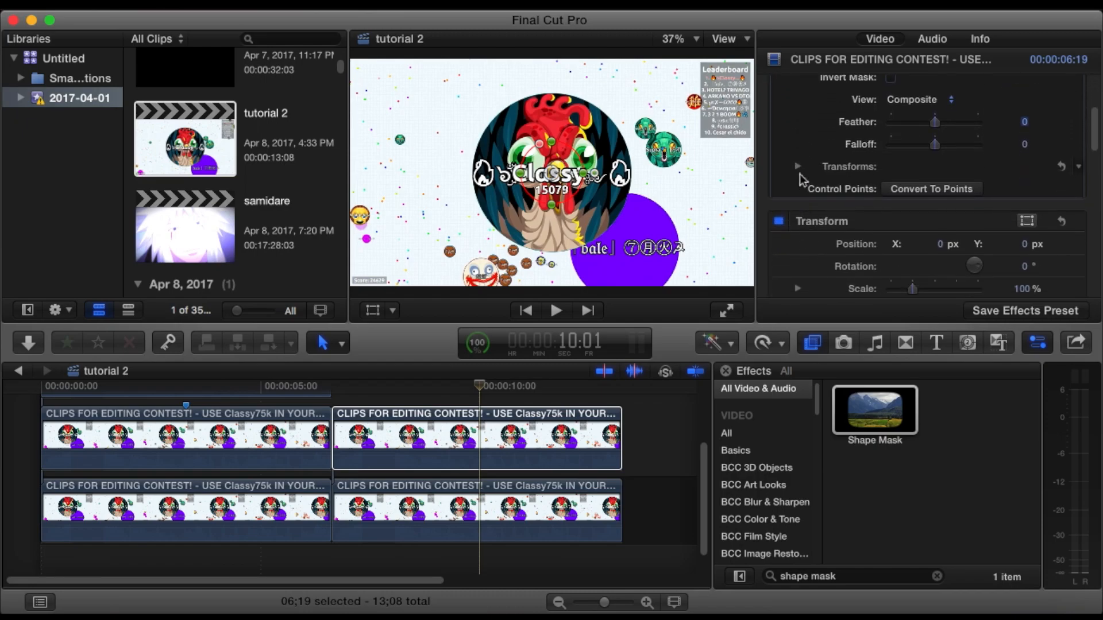
{"action": "left_click", "coordinate": [798, 167]}
{"action": "scroll", "coordinate": [820, 200], "scroll_direction": "down", "scroll_amount": 1}
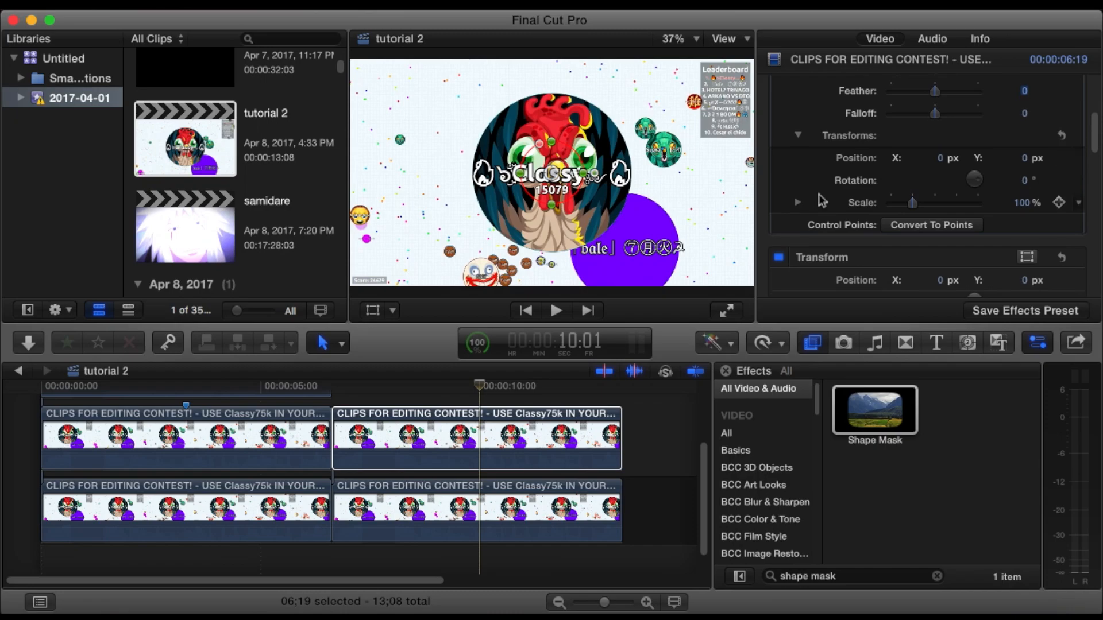
{"action": "left_click_drag", "start_coordinate": [914, 203], "coordinate": [943, 206]}
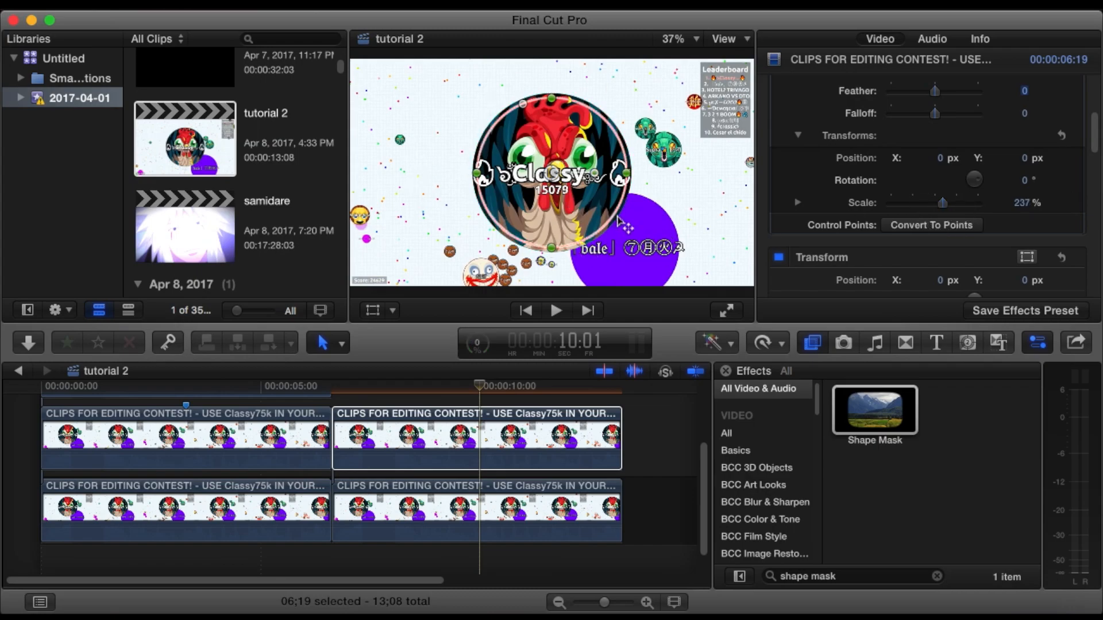
{"action": "left_click_drag", "start_coordinate": [942, 204], "coordinate": [947, 208]}
{"action": "left_click", "coordinate": [1022, 204]}
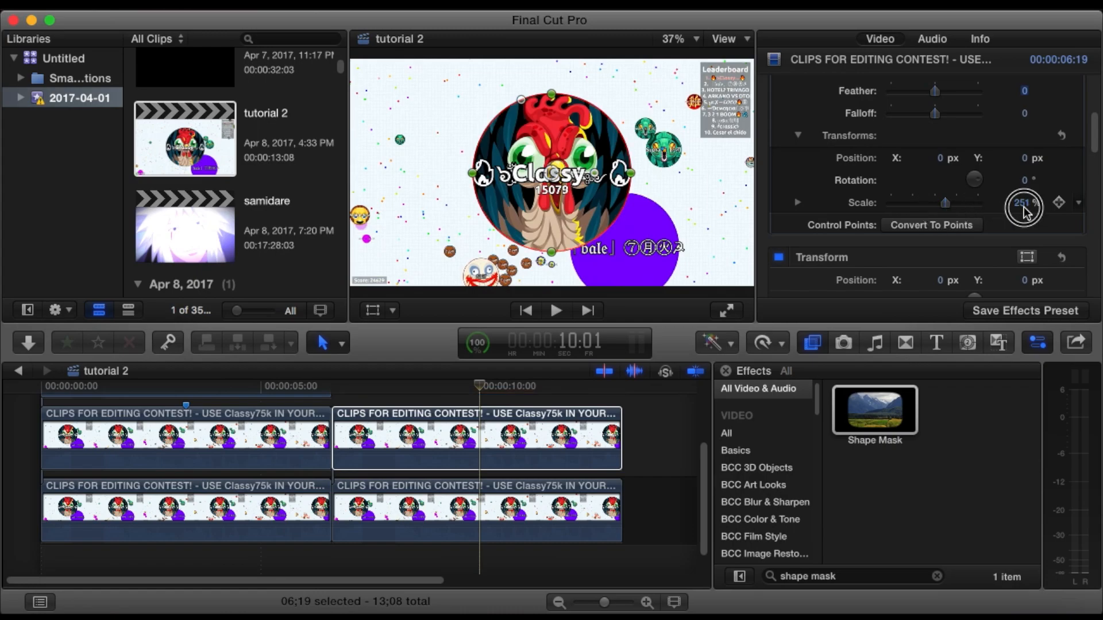
{"action": "type", "text": "250"}
{"action": "key", "text": "Return"}
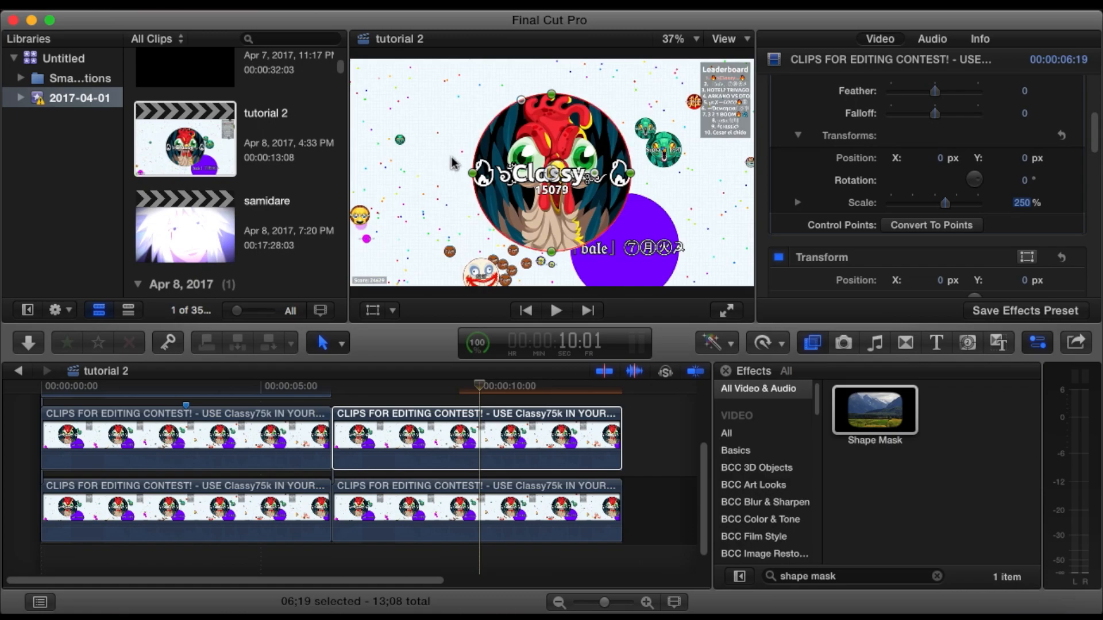
Find the Negative effect and apply it to the lower copy of the second clip
{"action": "left_click", "coordinate": [829, 576]}
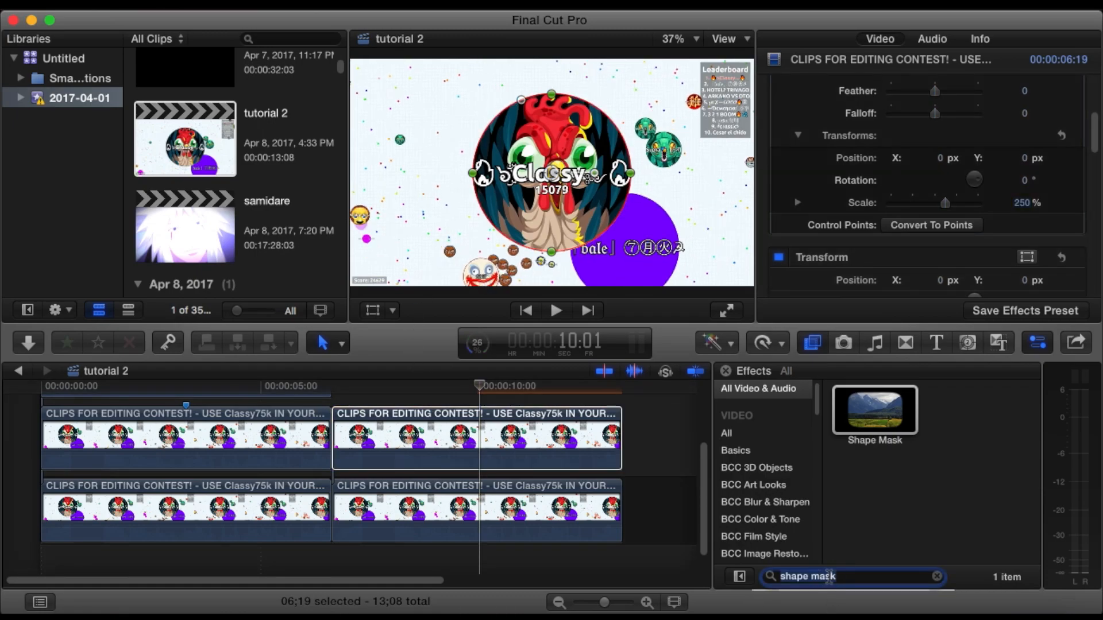
{"action": "key", "text": "super+a"}
{"action": "type", "text": "negat"}
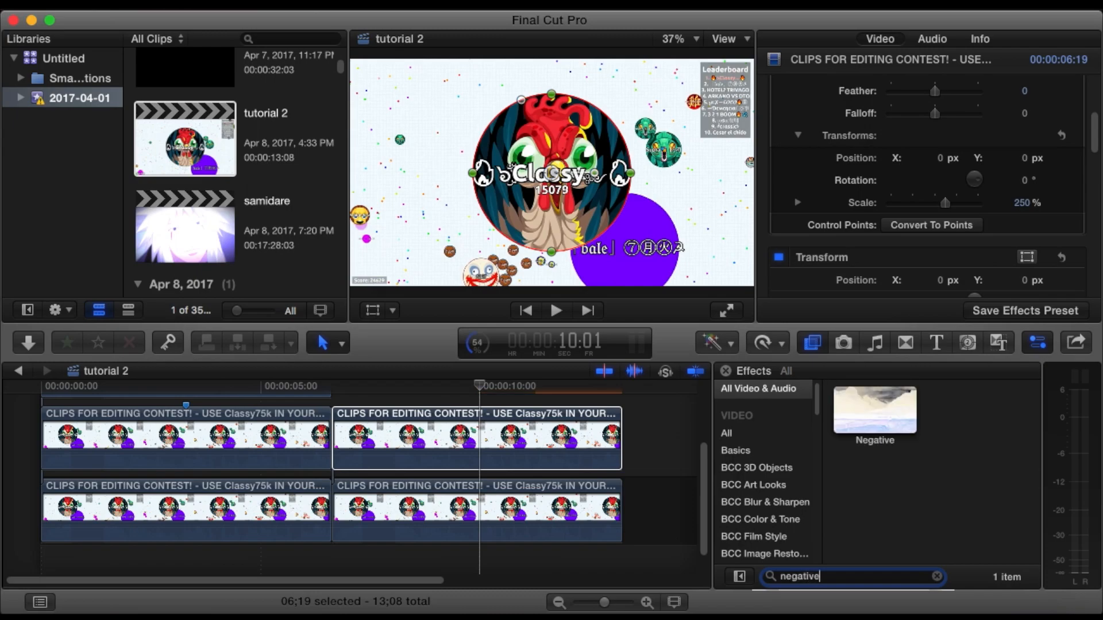
{"action": "left_click_drag", "start_coordinate": [890, 425], "coordinate": [524, 510]}
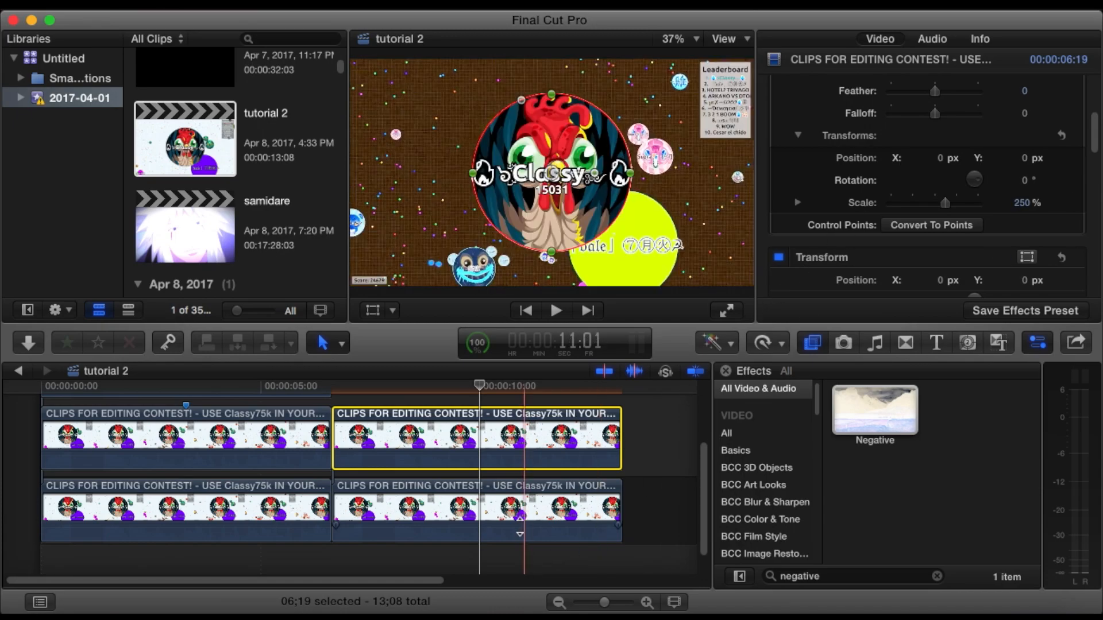
Enable Linear Invert for the Negative effect on the lower clip
{"action": "left_click", "coordinate": [519, 523]}
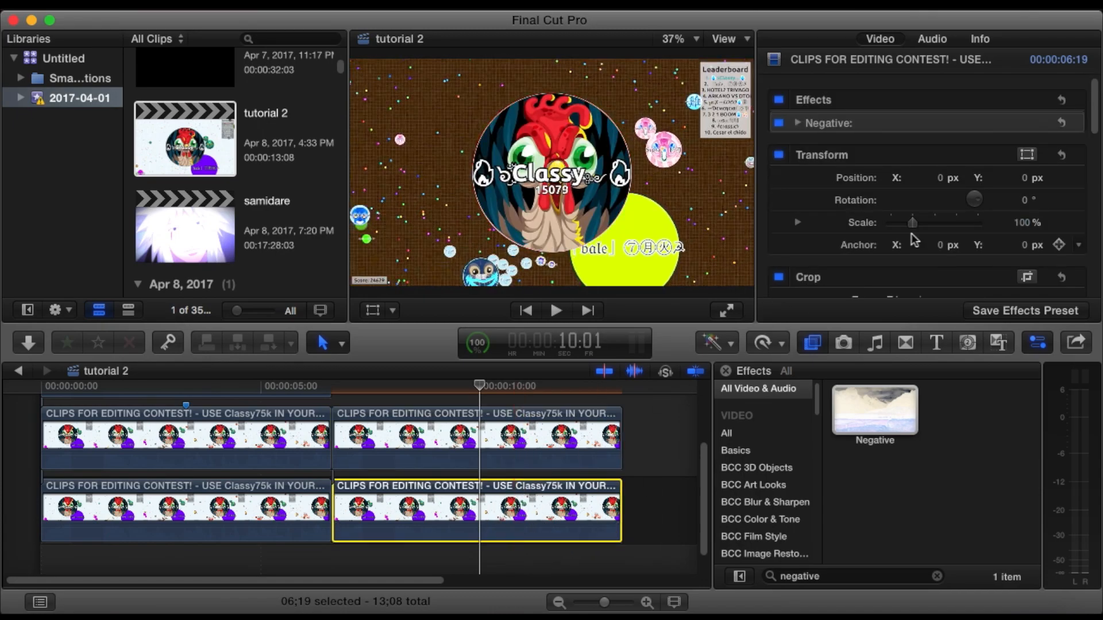
{"action": "left_click", "coordinate": [798, 125]}
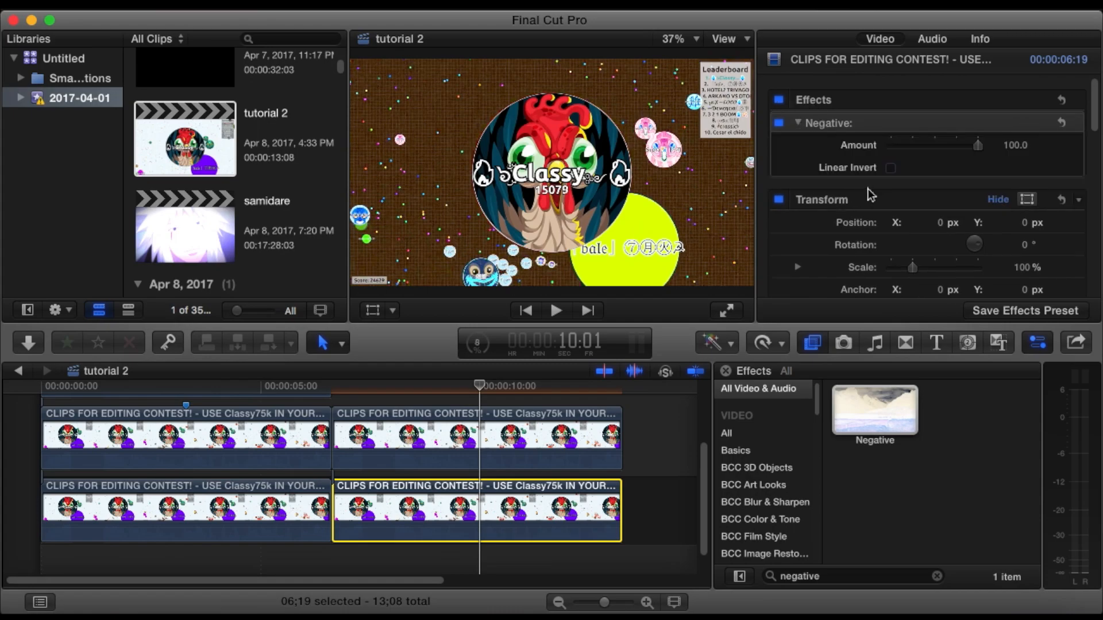
{"action": "left_click", "coordinate": [890, 168]}
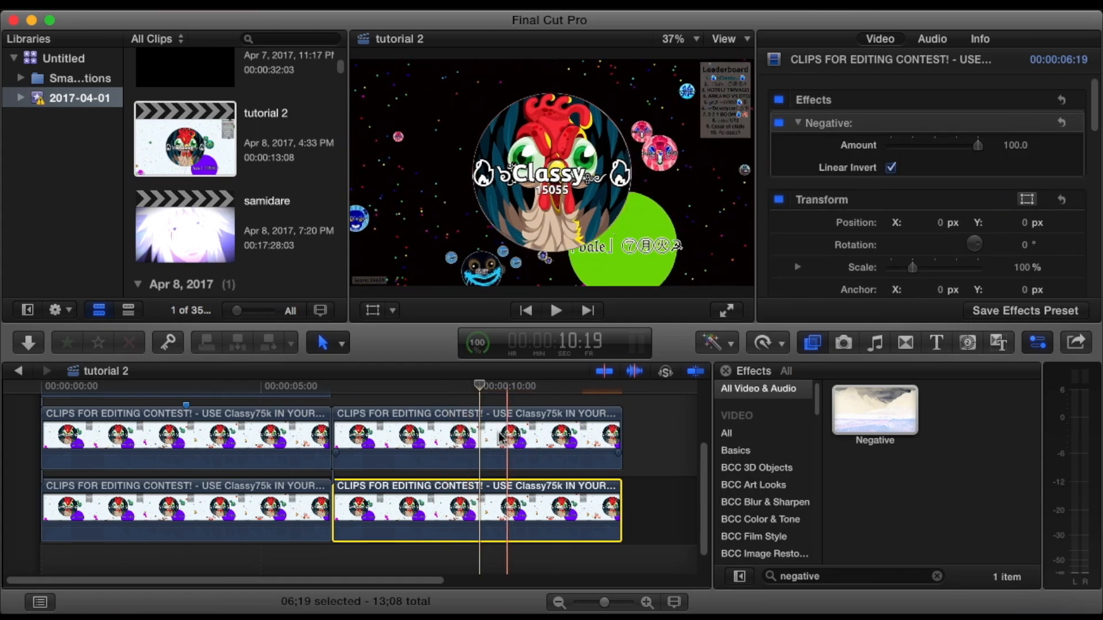
Try a slightly different Shape Mask scale on the upper clip, then restore it to 250%
{"action": "left_click", "coordinate": [501, 437]}
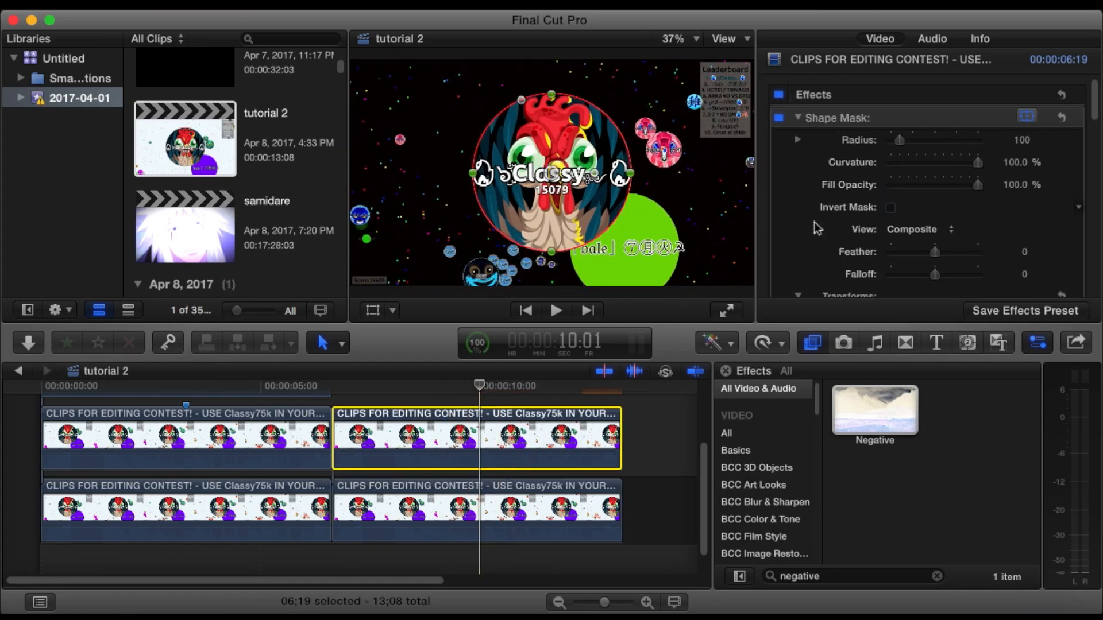
{"action": "scroll", "coordinate": [814, 221], "scroll_direction": "down", "scroll_amount": 5}
{"action": "mouse_move", "coordinate": [945, 249]}
{"action": "left_mouse_down"}
{"action": "mouse_move", "coordinate": [983, 258]}
{"action": "mouse_move", "coordinate": [946, 259]}
{"action": "left_mouse_up"}
{"action": "left_click", "coordinate": [1014, 251]}
{"action": "type", "text": "250"}
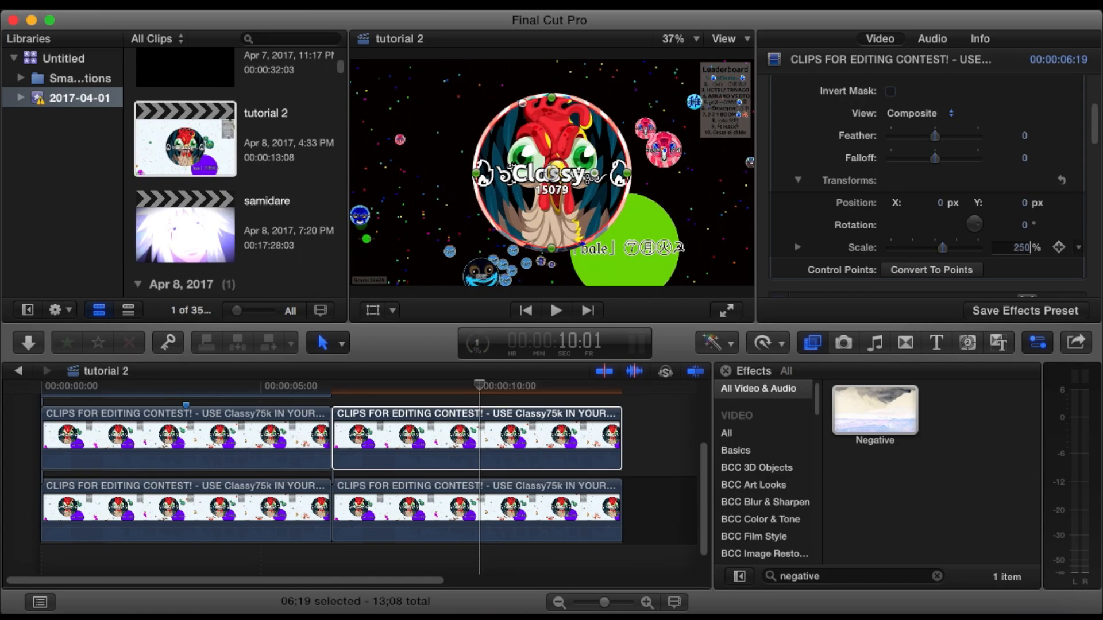
{"action": "key", "text": "Return"}
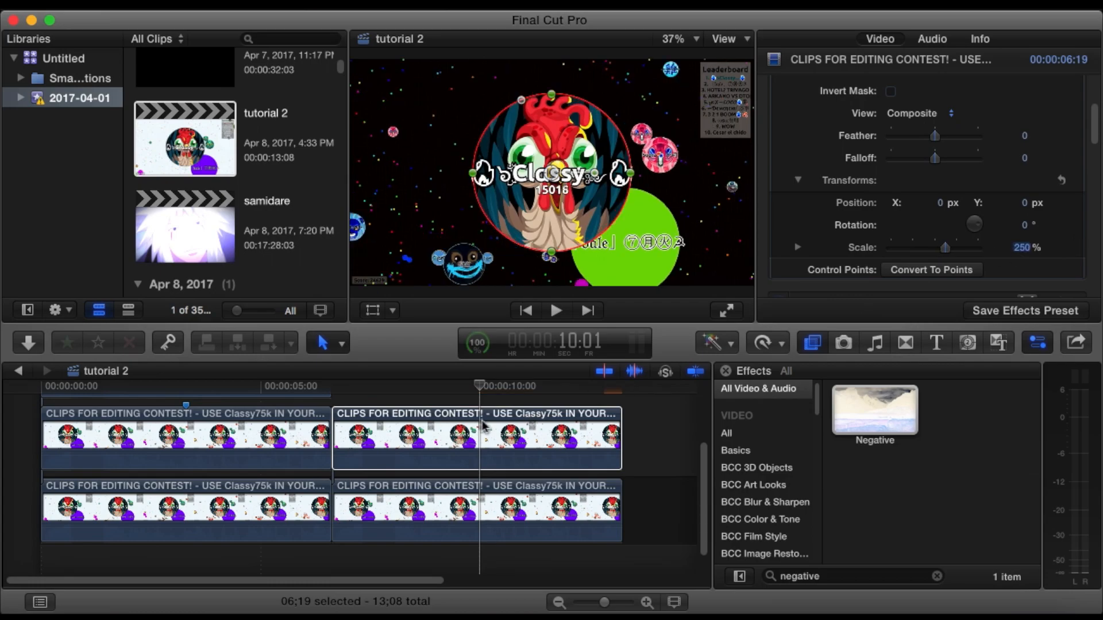
Find the Underwater video effect and apply it to the upper, masked copy of the second clip
{"action": "left_click", "coordinate": [338, 393]}
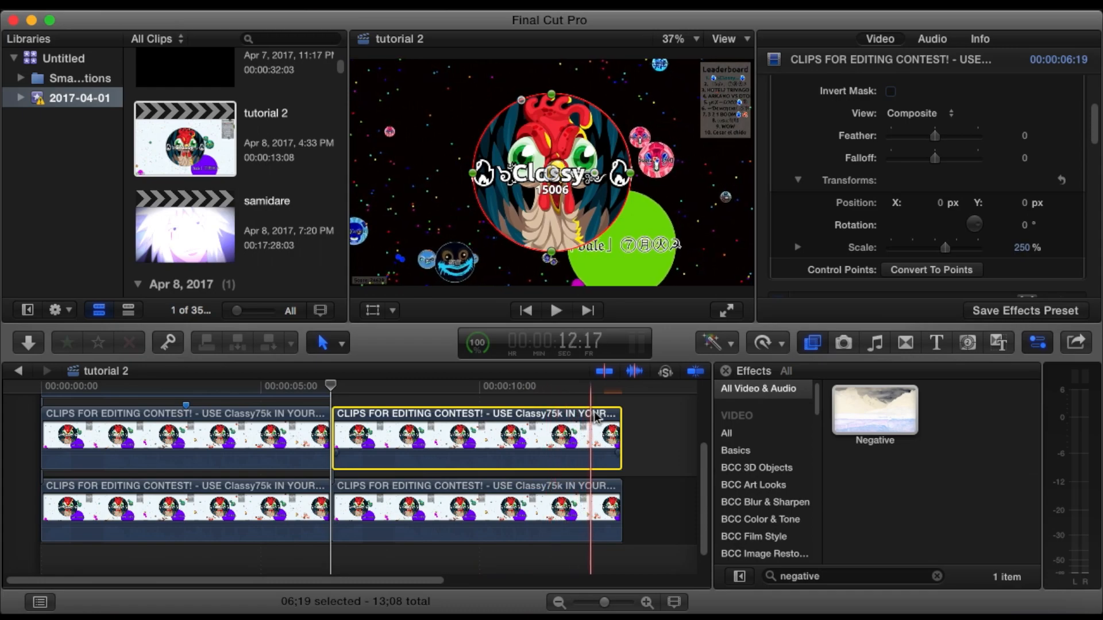
{"action": "left_click", "coordinate": [399, 514]}
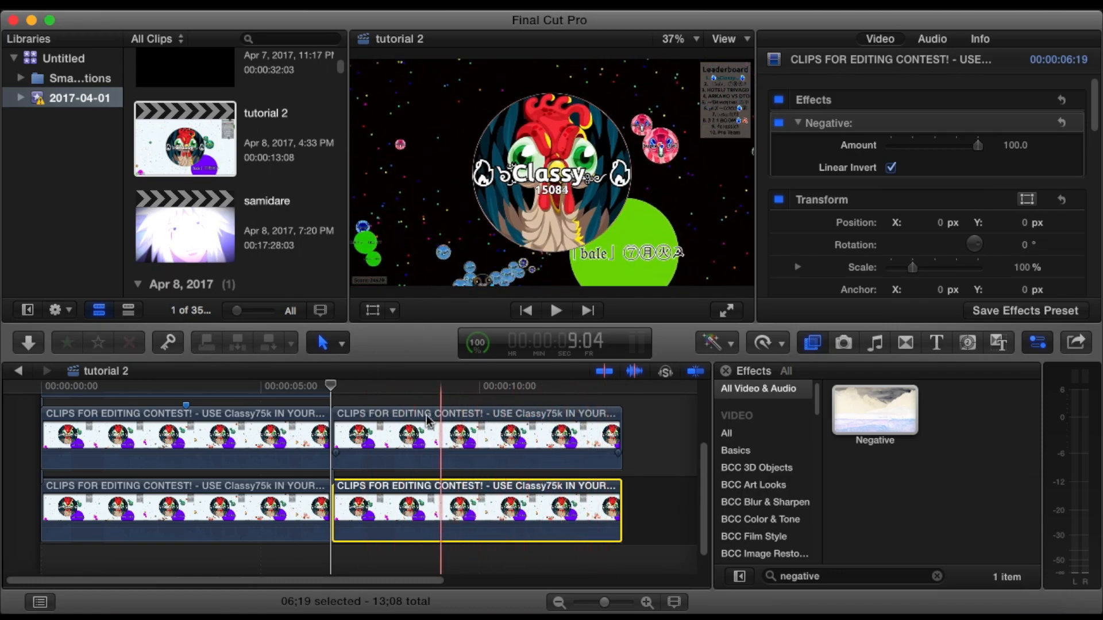
{"action": "left_click", "coordinate": [799, 123]}
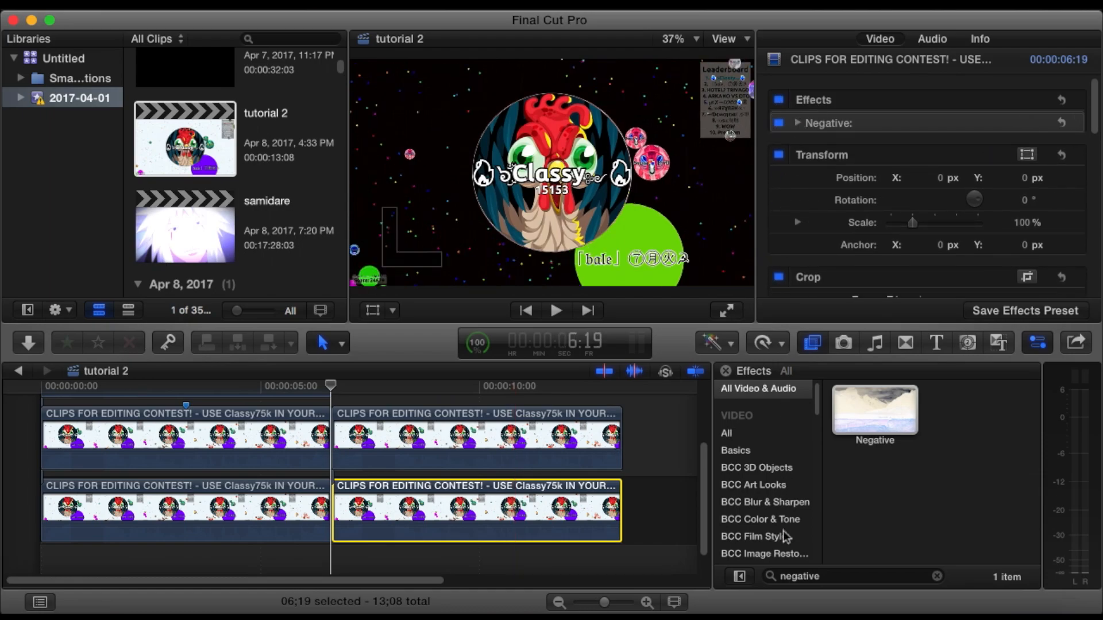
{"action": "left_click", "coordinate": [798, 577]}
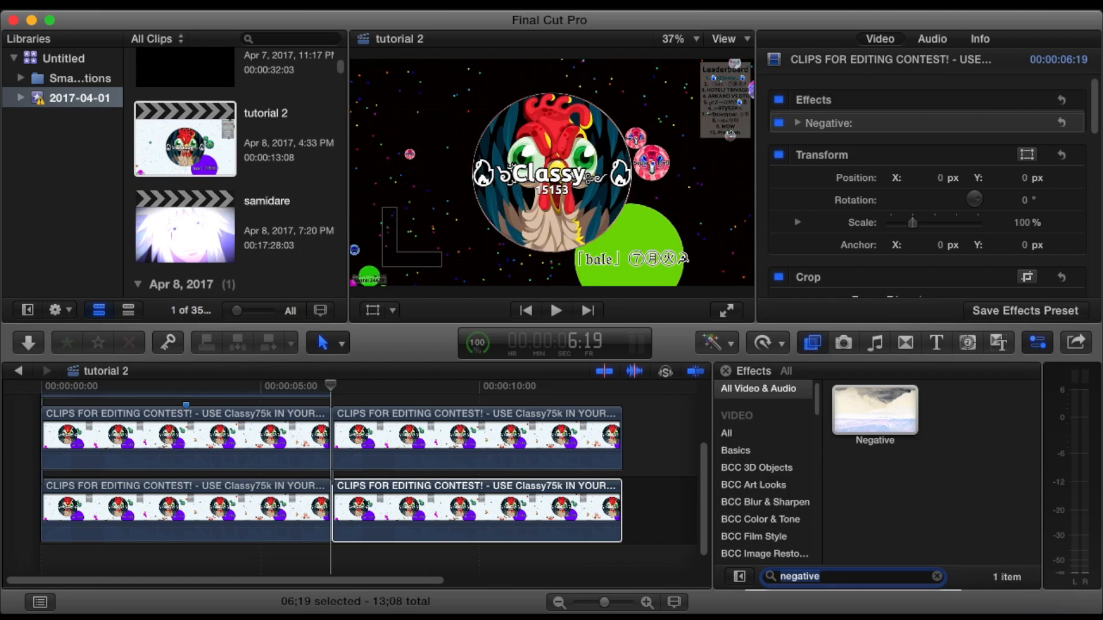
{"action": "type", "text": "underwater"}
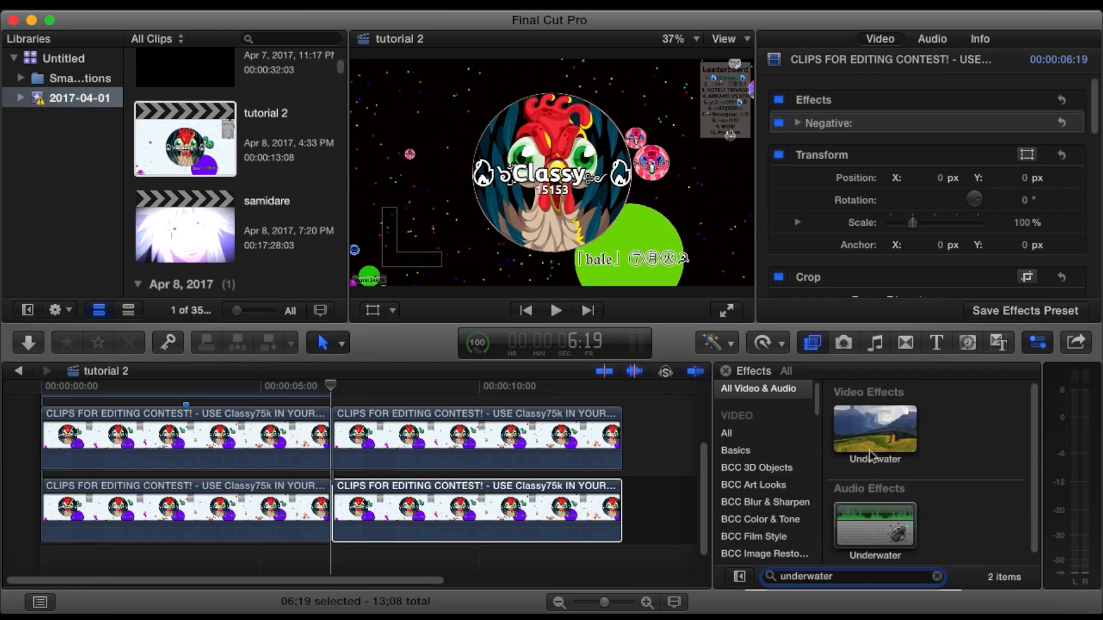
{"action": "left_click_drag", "start_coordinate": [872, 451], "coordinate": [506, 435]}
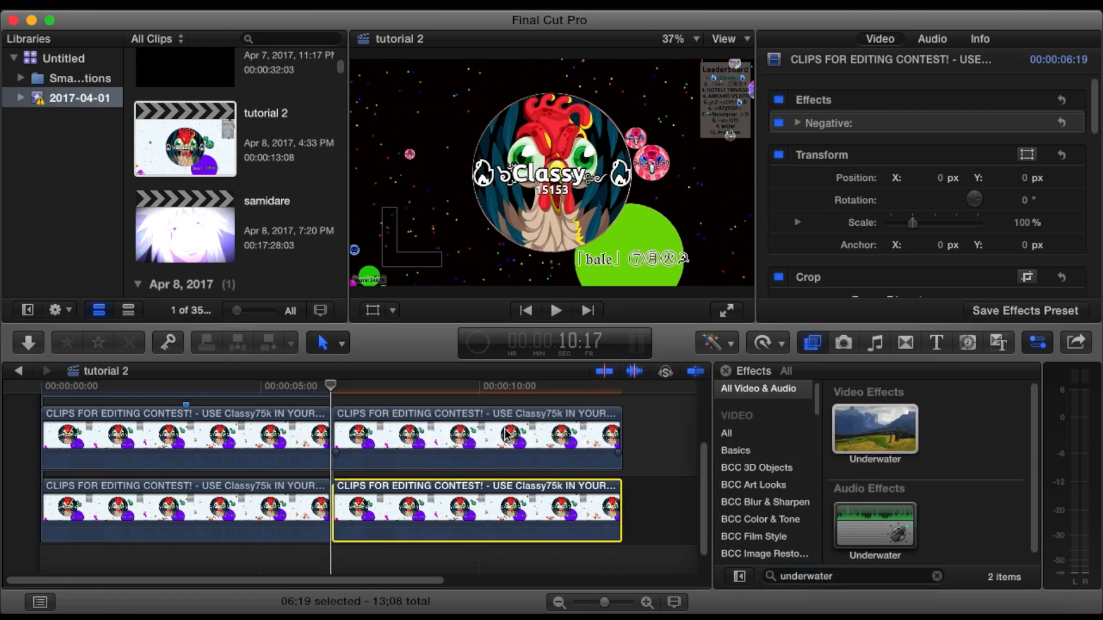
Set the Underwater effect on the upper second clip to a Size of 1 and a Speed of 25
{"action": "left_click", "coordinate": [506, 435]}
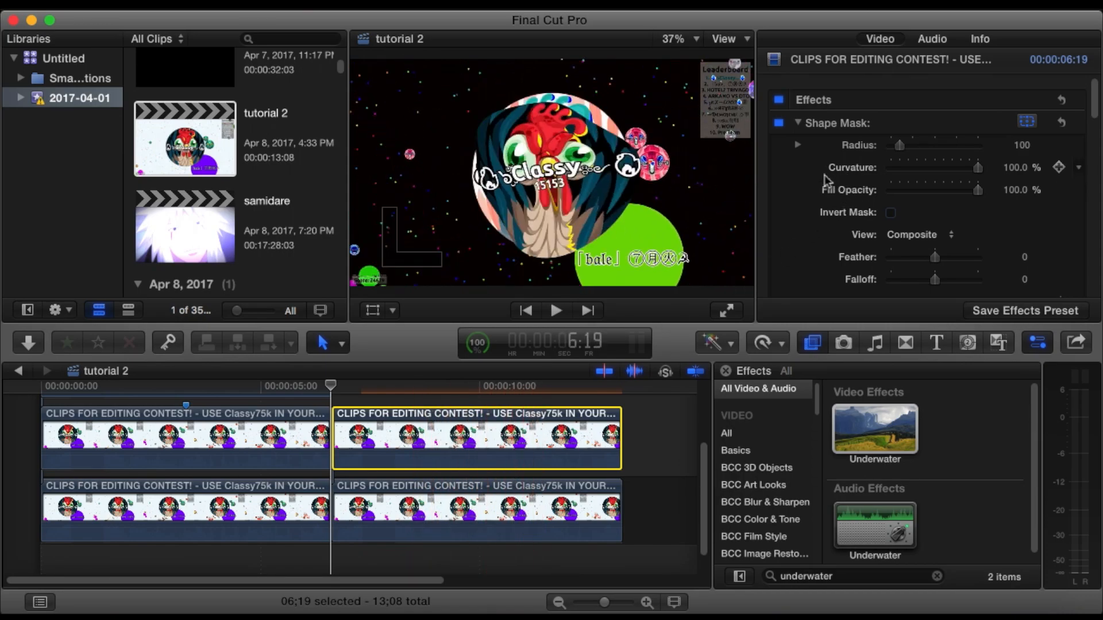
{"action": "left_click", "coordinate": [798, 123]}
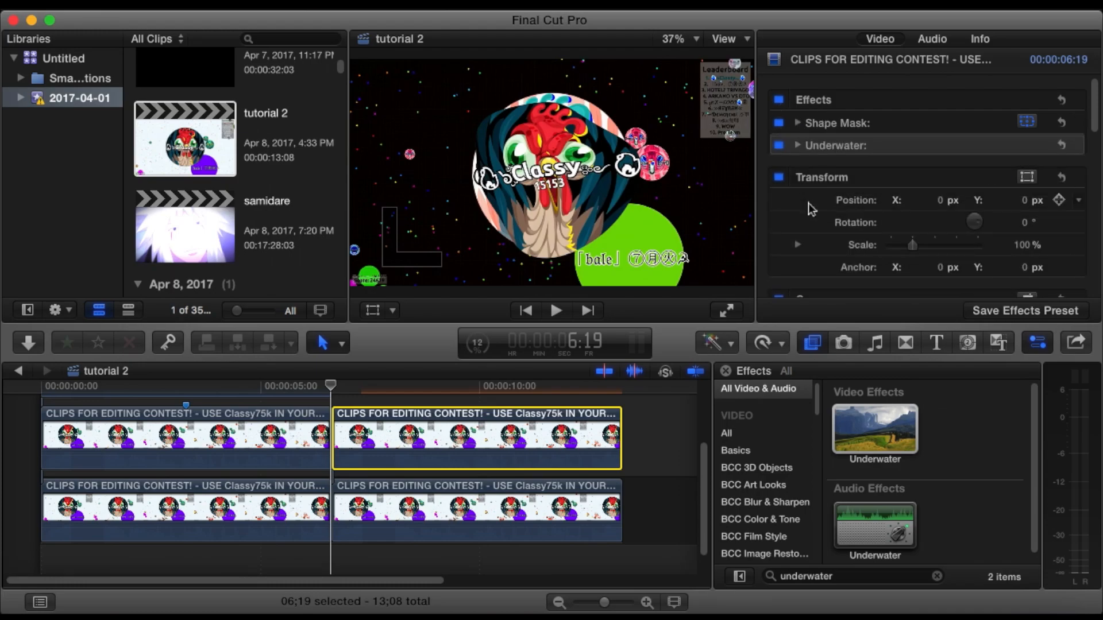
{"action": "left_click", "coordinate": [797, 146]}
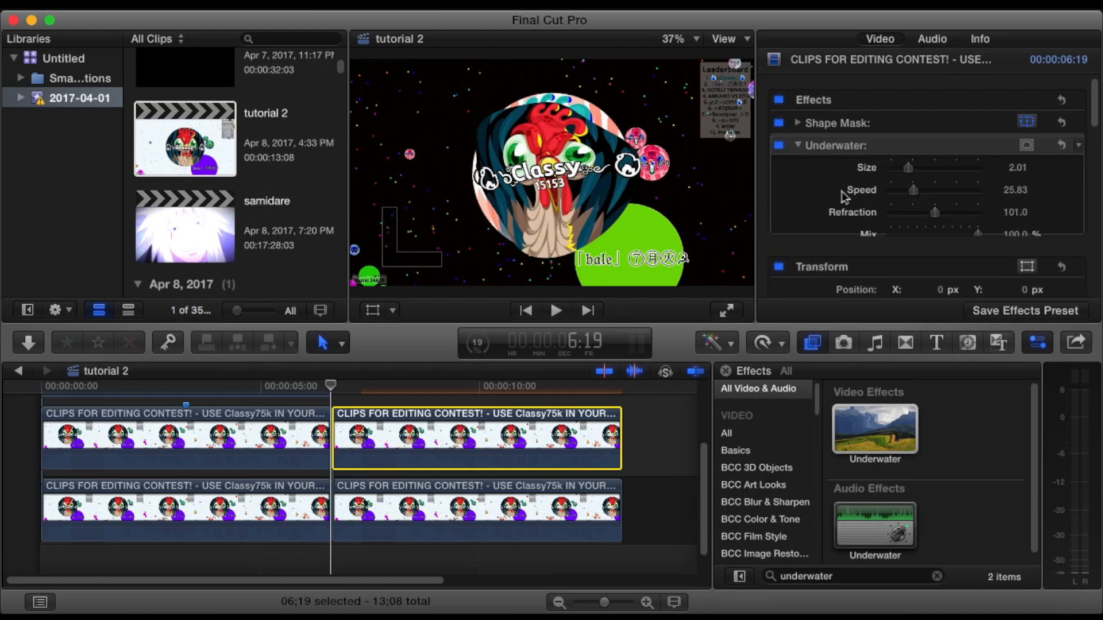
{"action": "left_click", "coordinate": [1015, 168]}
{"action": "type", "text": "11"}
{"action": "key", "text": "Return"}
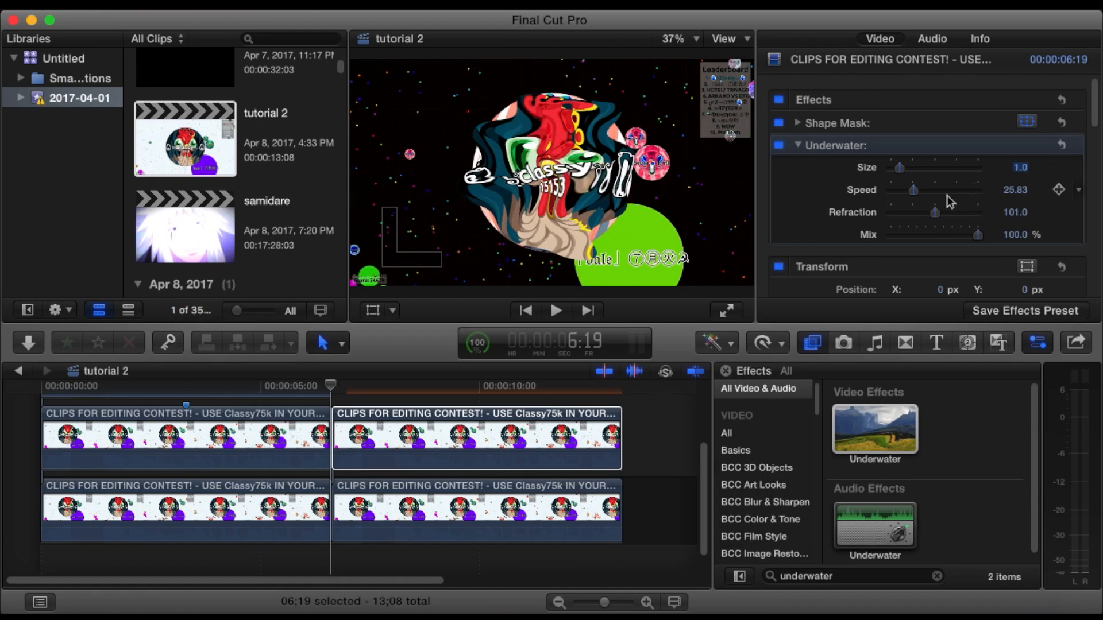
{"action": "left_click", "coordinate": [1016, 191]}
{"action": "type", "text": "25"}
{"action": "key", "text": "Return"}
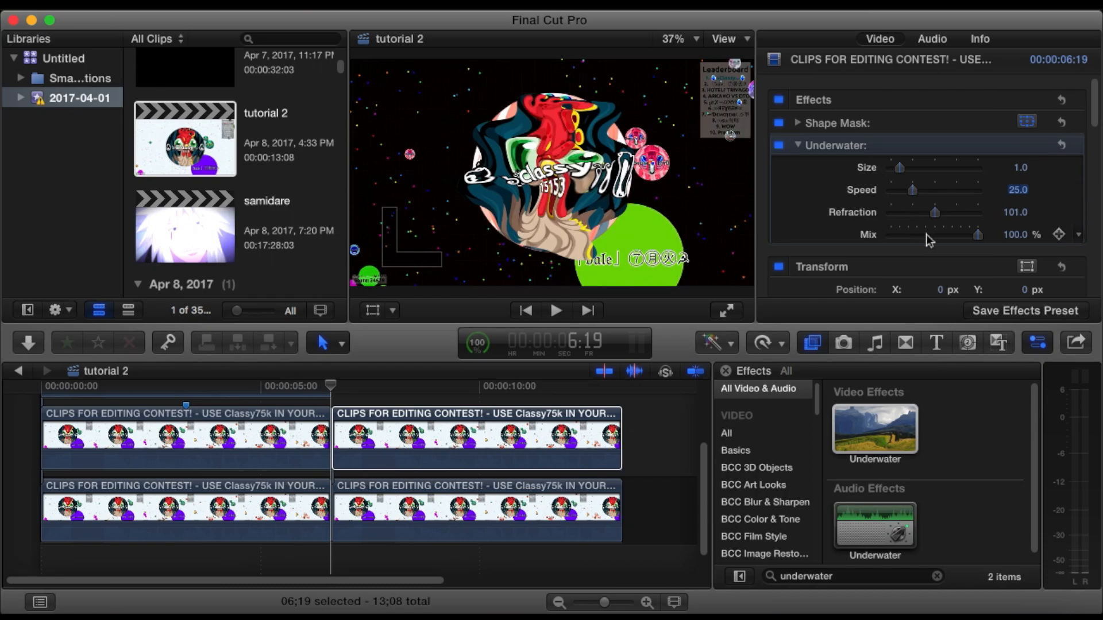
{"action": "left_click", "coordinate": [798, 145]}
Enlarge the upper masked clip, trying a scale of 130% before settling on 135%
{"action": "scroll", "coordinate": [839, 241], "scroll_direction": "down", "scroll_amount": 1}
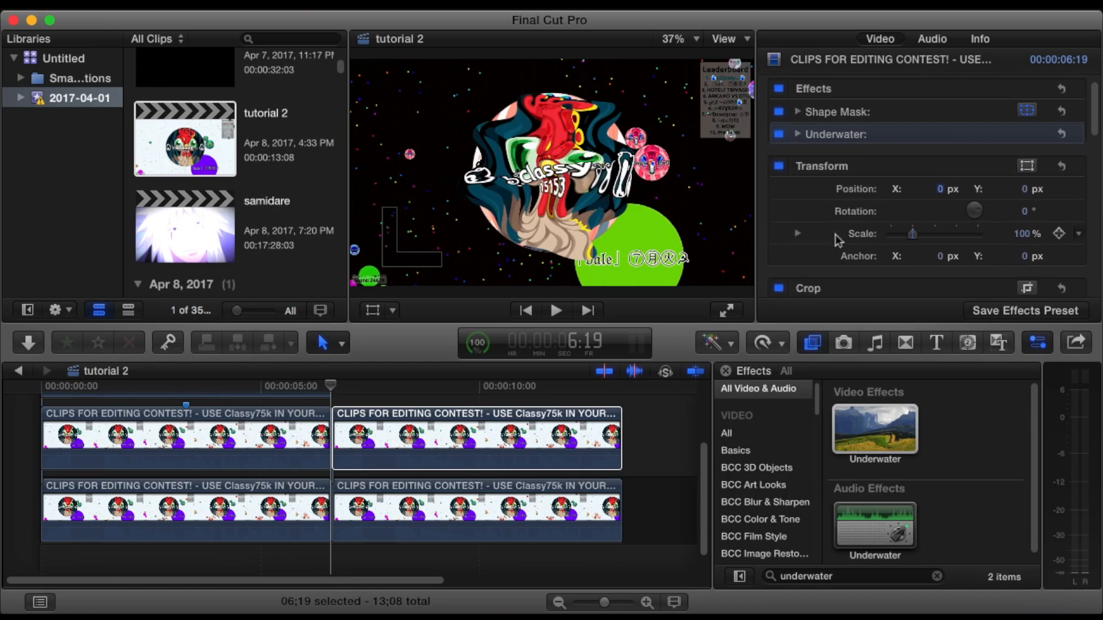
{"action": "left_click", "coordinate": [1023, 234]}
{"action": "type", "text": "1"}
{"action": "key", "text": "Return"}
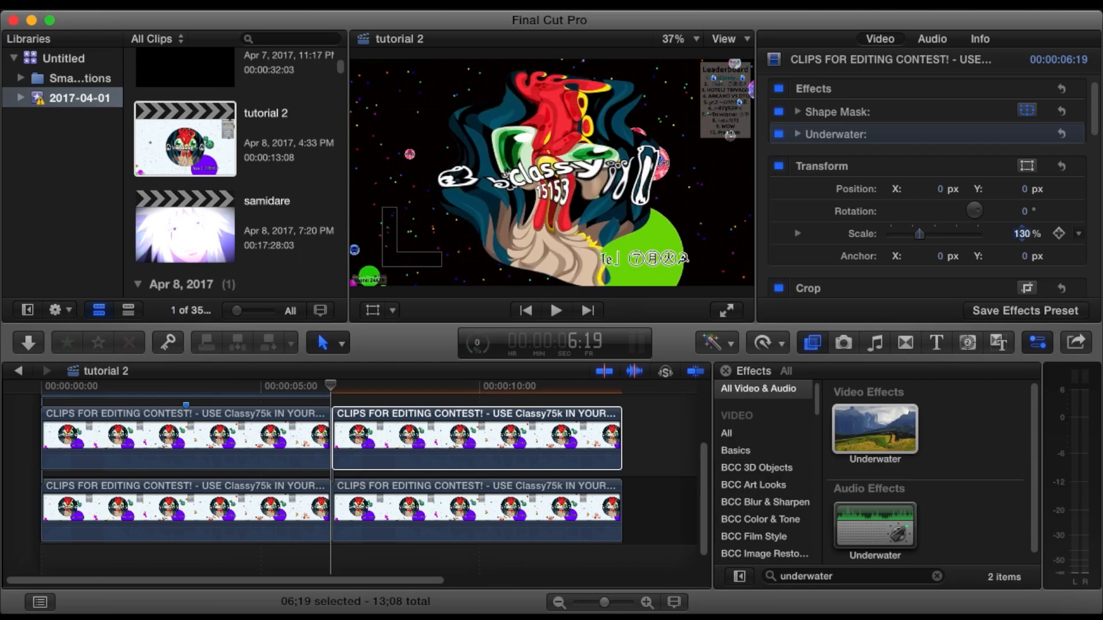
{"action": "left_click", "coordinate": [1022, 234]}
{"action": "type", "text": "1"}
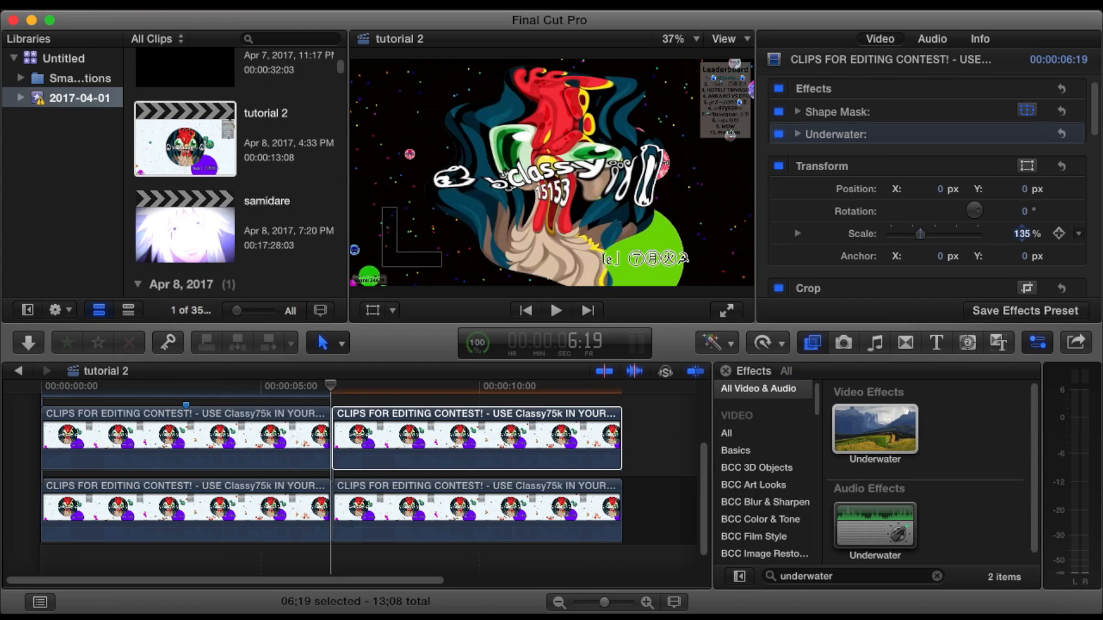
Change the upper clip's compositing blend mode to Difference
{"action": "scroll", "coordinate": [837, 184], "scroll_direction": "down", "scroll_amount": 10}
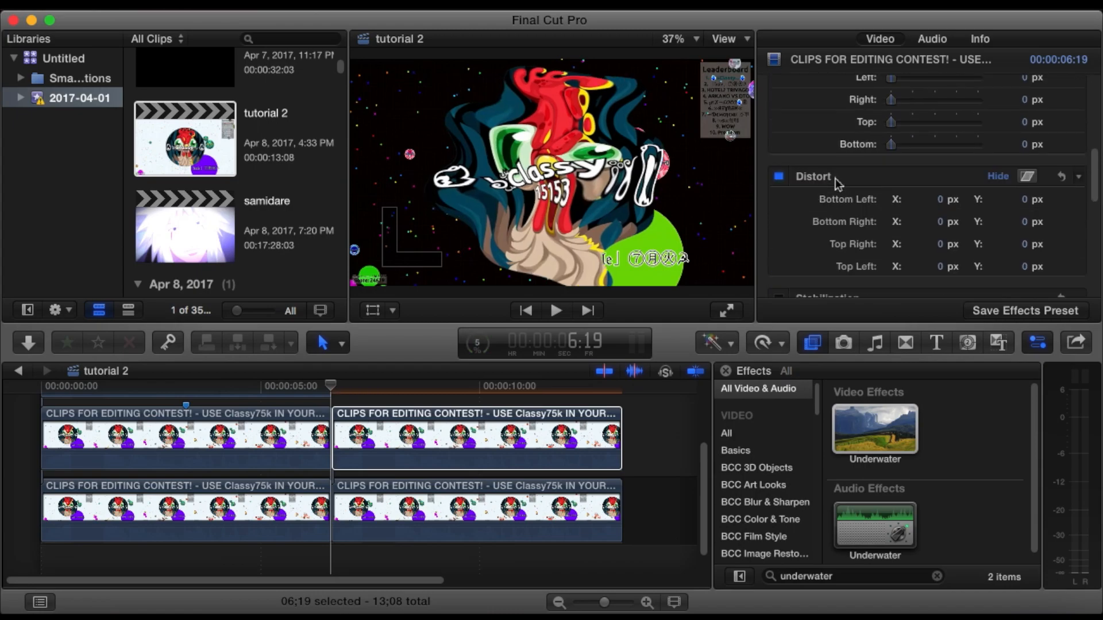
{"action": "scroll", "coordinate": [837, 184], "scroll_direction": "down", "scroll_amount": 8}
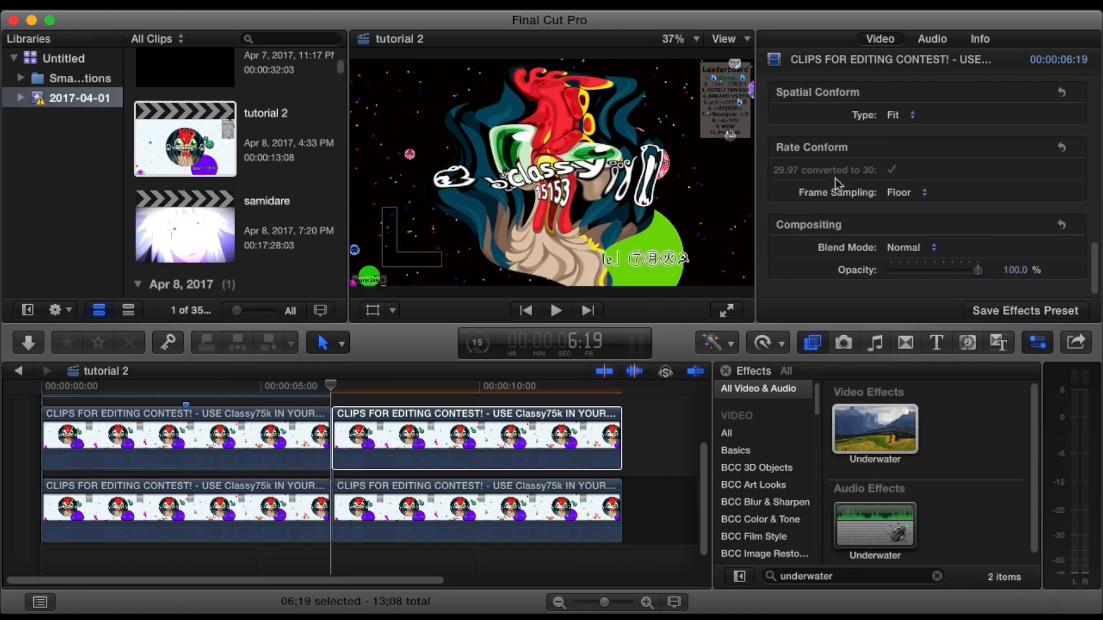
{"action": "left_click", "coordinate": [895, 256]}
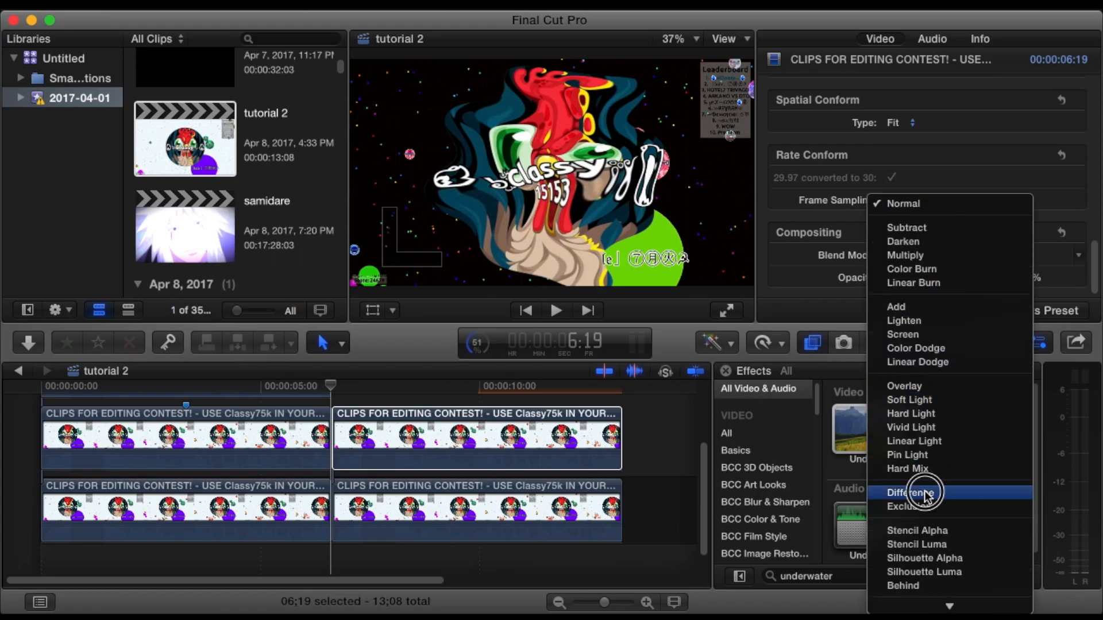
{"action": "left_click", "coordinate": [925, 493]}
{"action": "scroll", "coordinate": [888, 217], "scroll_direction": "up", "scroll_amount": 10}
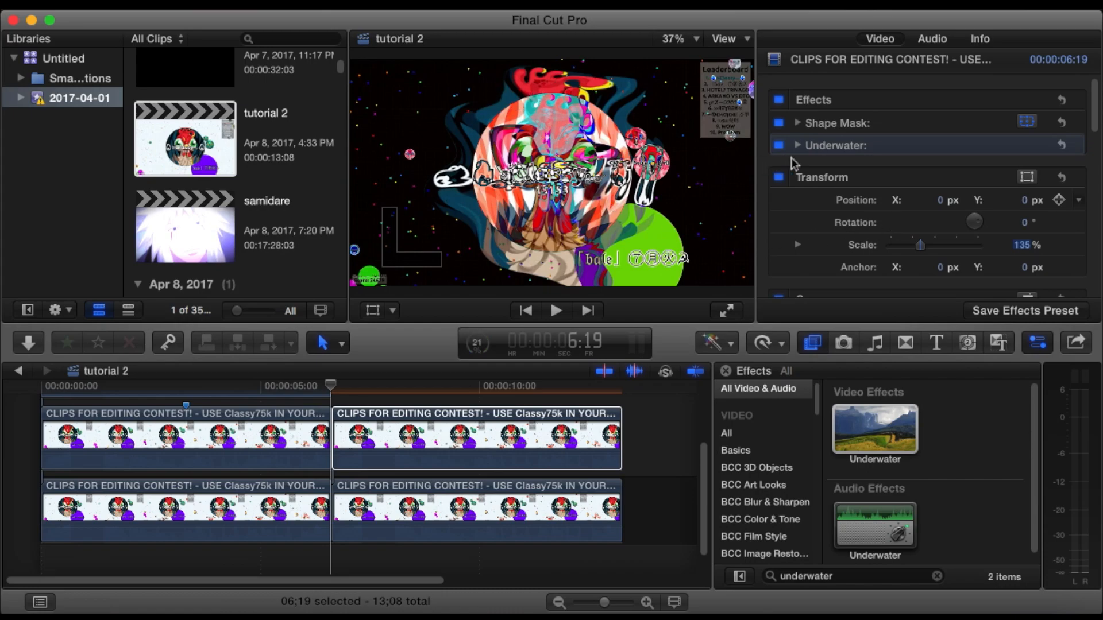
Find the Gaussian effect and apply it to the upper copy of the second clip
{"action": "left_click", "coordinate": [798, 579]}
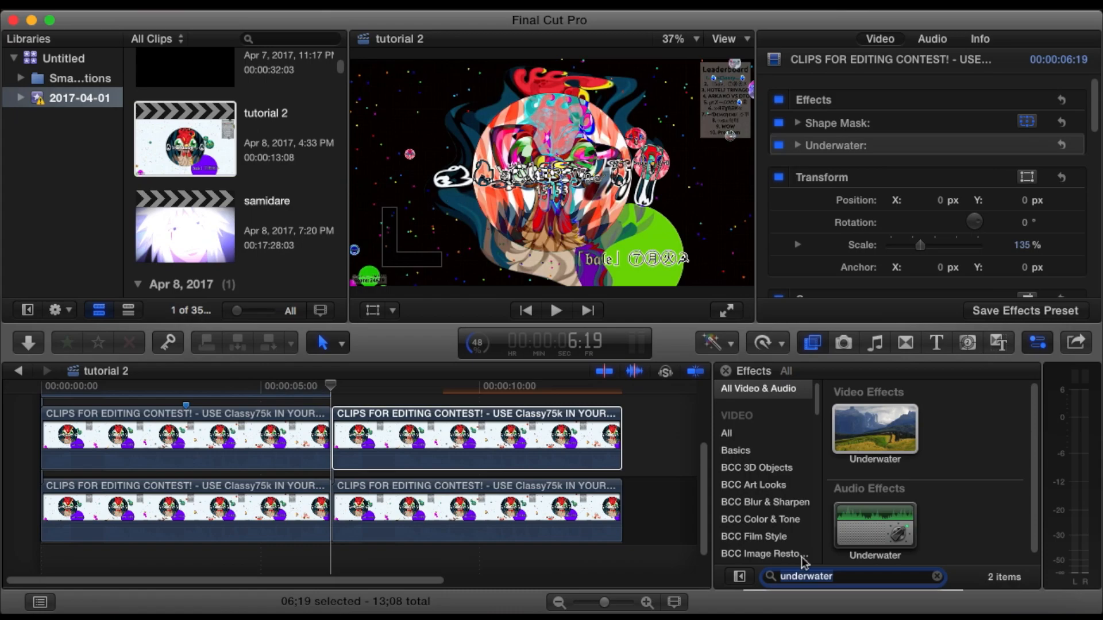
{"action": "type", "text": "gaussian"}
{"action": "left_click_drag", "start_coordinate": [969, 411], "coordinate": [465, 433]}
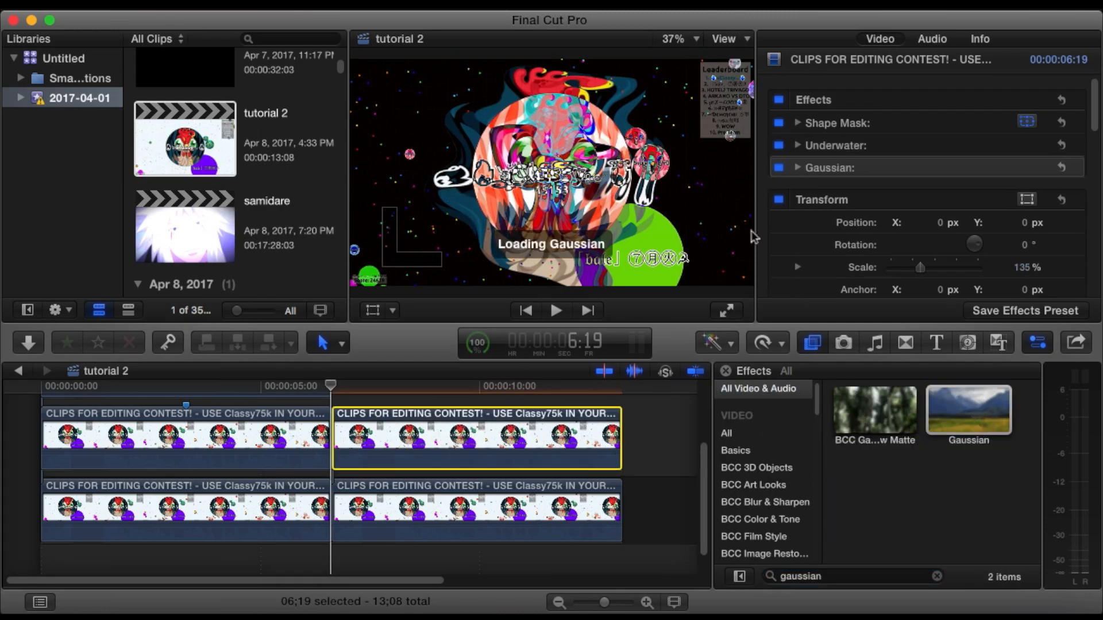
Set the Gaussian blur Amount on the upper clip to 25
{"action": "left_click", "coordinate": [798, 167]}
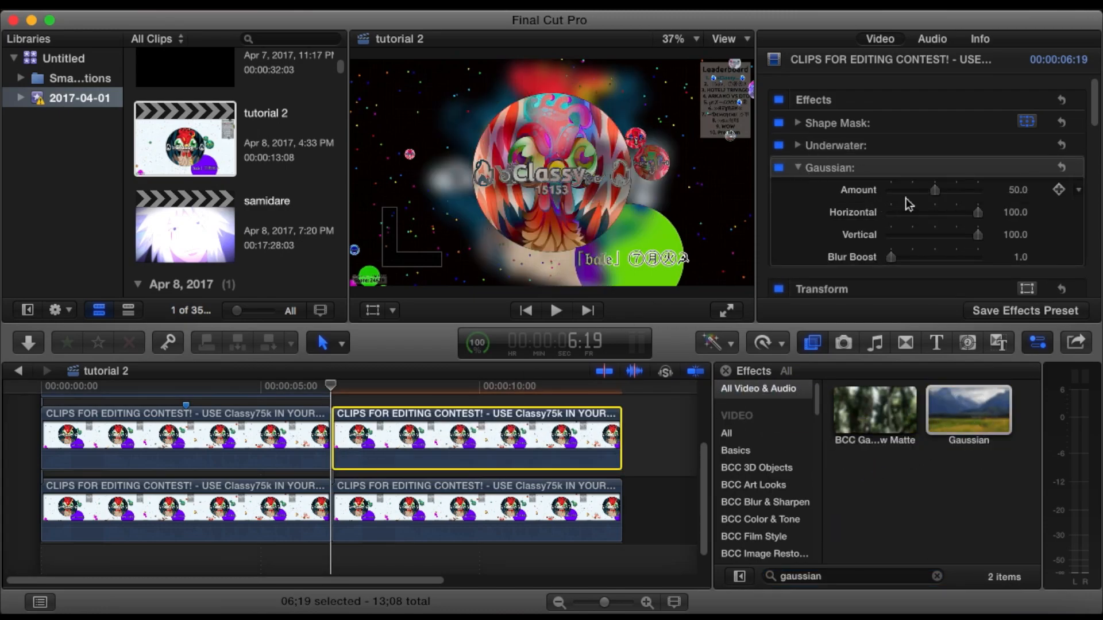
{"action": "left_click_drag", "start_coordinate": [891, 257], "coordinate": [815, 250]}
{"action": "type", "text": "25"}
{"action": "key", "text": "Return"}
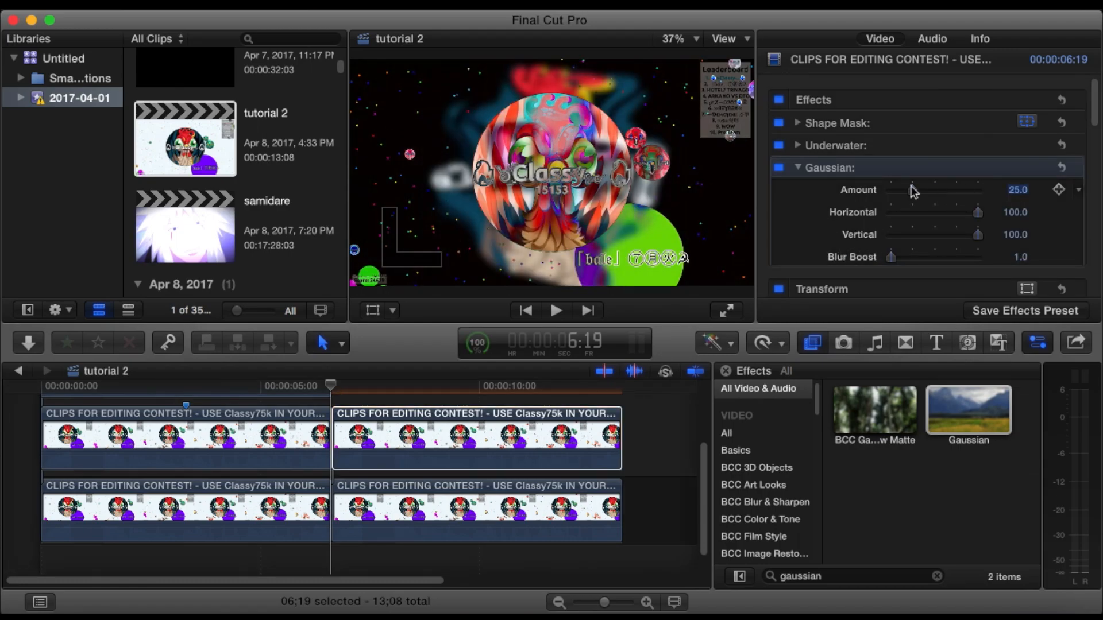
{"action": "left_click", "coordinate": [798, 168]}
Find the Hue/Saturation effect and apply it to the upper copy of the second clip
{"action": "left_click", "coordinate": [827, 575]}
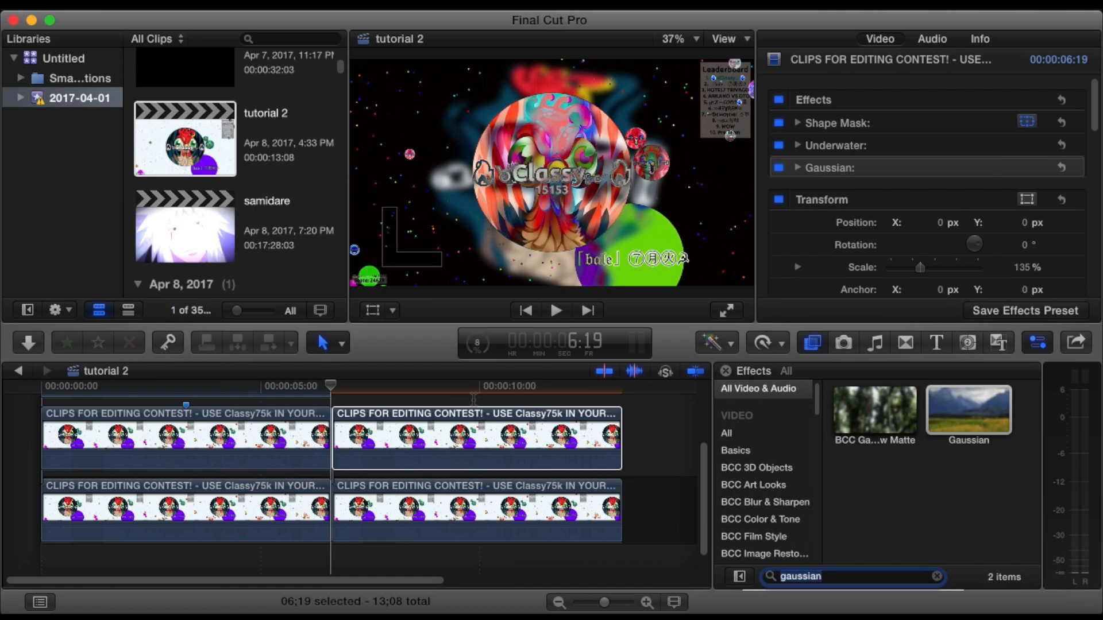
{"action": "key", "text": "BackSpace"}
{"action": "key", "text": "BackSpace"}
{"action": "key", "text": "BackSpace"}
{"action": "key", "text": "BackSpace"}
{"action": "key", "text": "BackSpace"}
{"action": "key", "text": "BackSpace"}
{"action": "key", "text": "BackSpace"}
{"action": "key", "text": "BackSpace"}
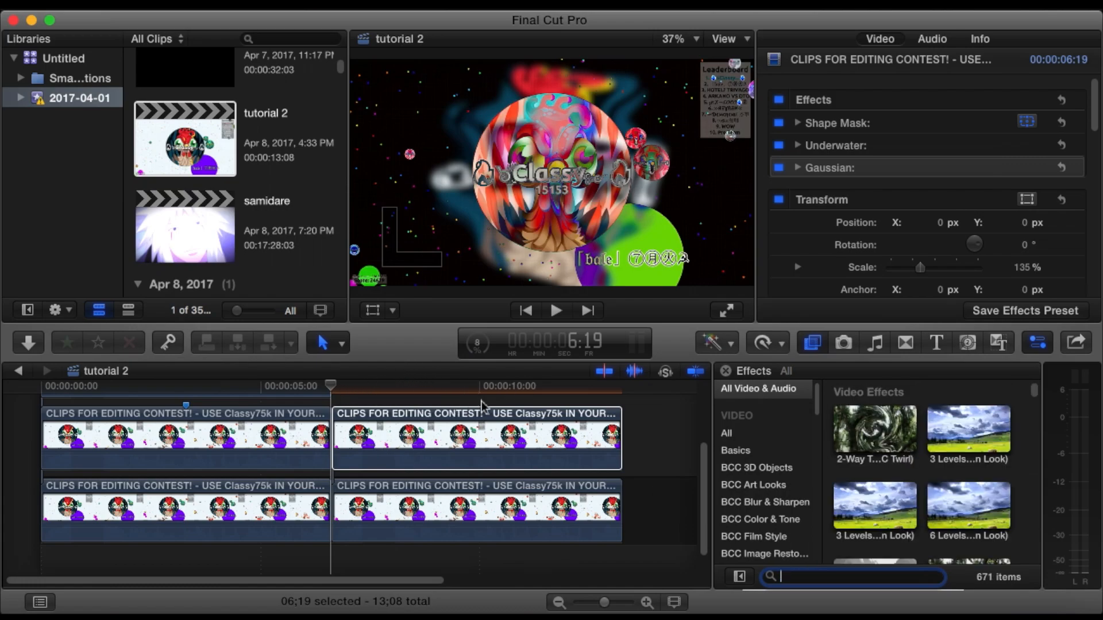
{"action": "type", "text": "hue"}
{"action": "left_click_drag", "start_coordinate": [865, 417], "coordinate": [517, 432]}
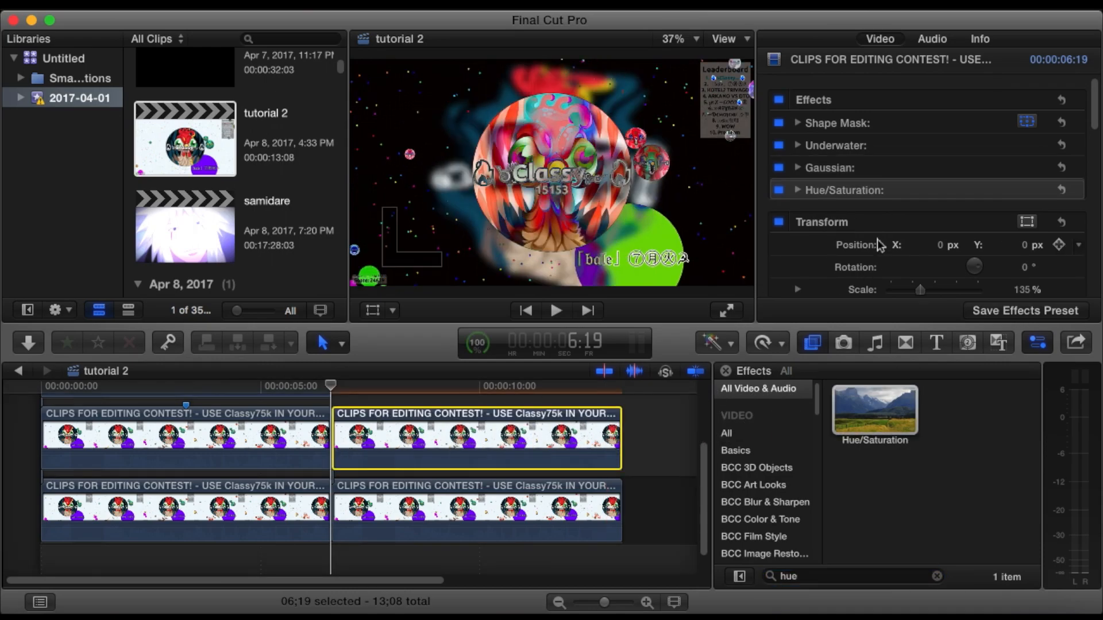
Raise the Hue/Saturation effect's Saturation to 3.0 and its Value to 2.0 on the upper clip
{"action": "left_click", "coordinate": [798, 191]}
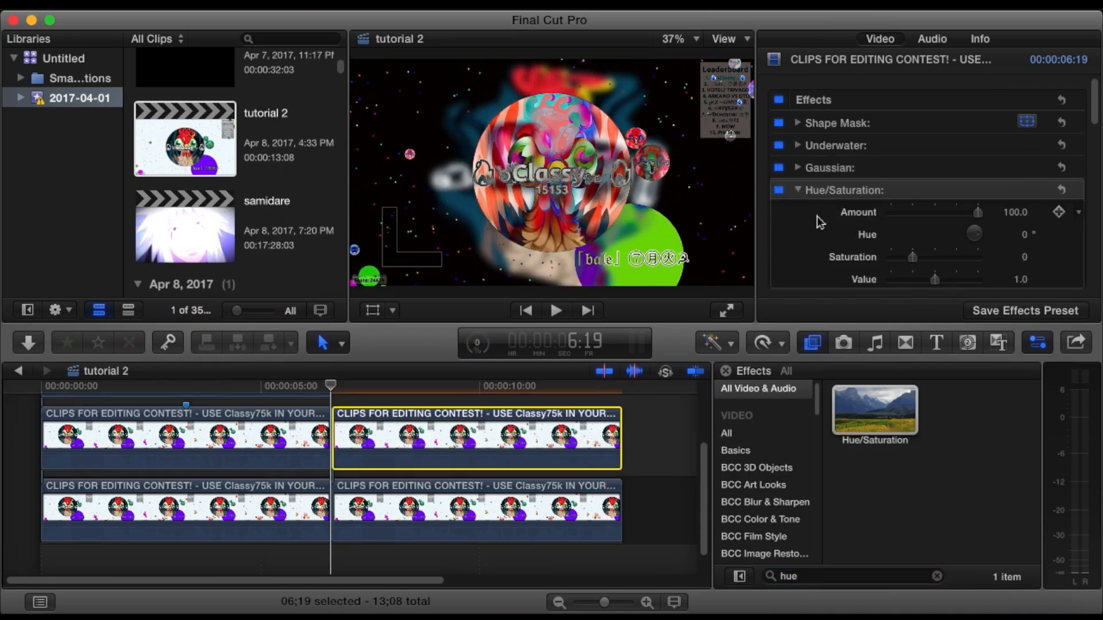
{"action": "left_click_drag", "start_coordinate": [913, 258], "coordinate": [1011, 299]}
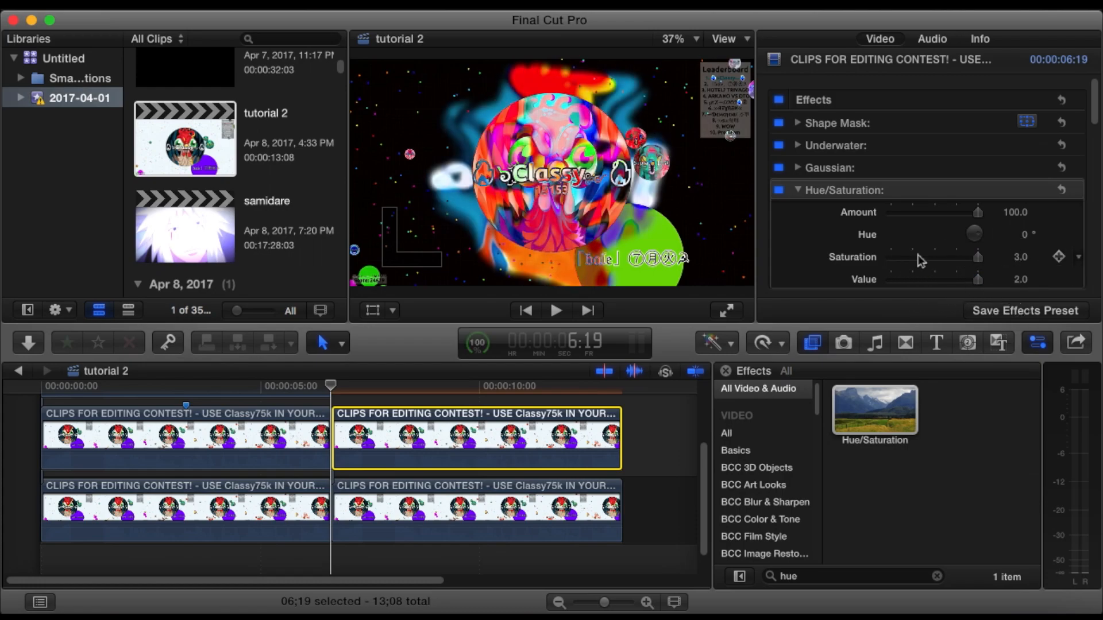
{"action": "scroll", "coordinate": [921, 262], "scroll_direction": "down", "scroll_amount": 3}
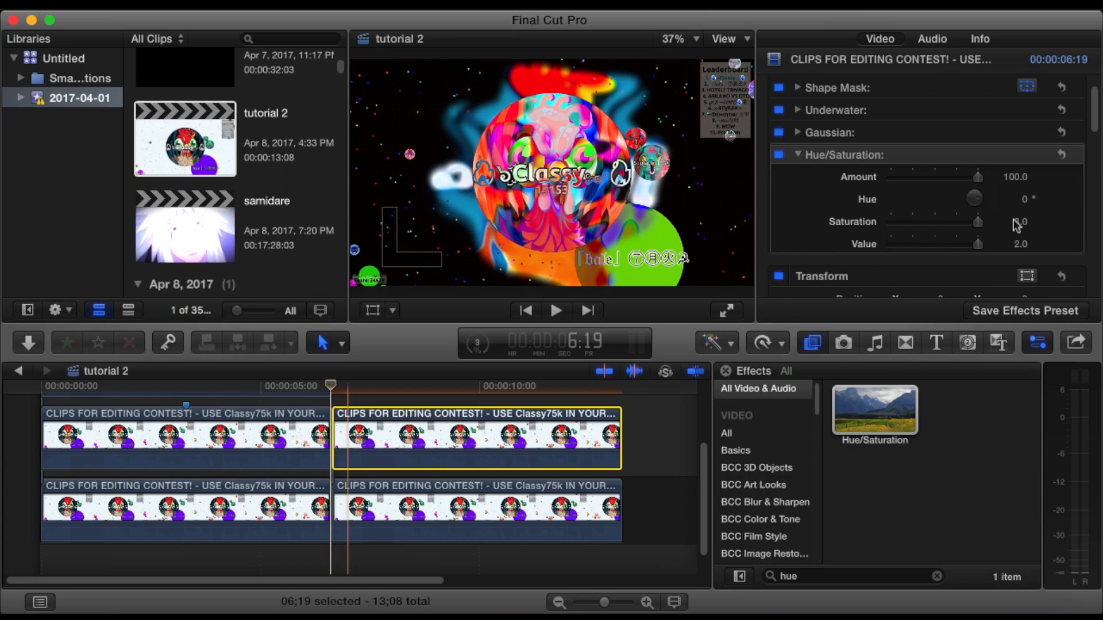
Keyframe the Hue at the start of the upper second clip and add a 360° keyframe at 9:25
{"action": "left_click", "coordinate": [1058, 200]}
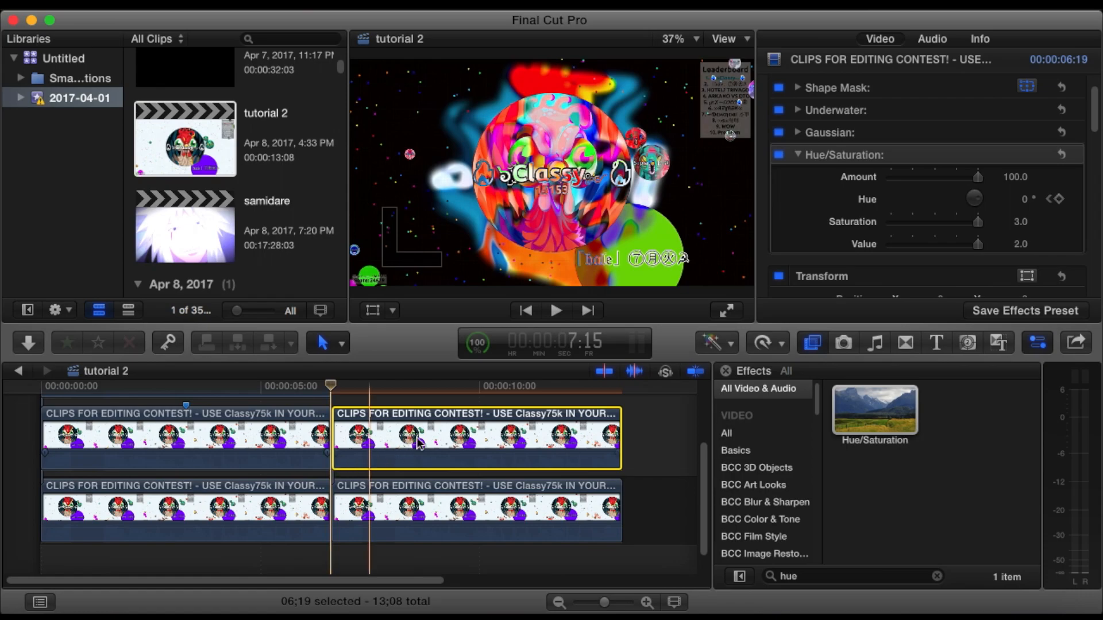
{"action": "left_click", "coordinate": [473, 395]}
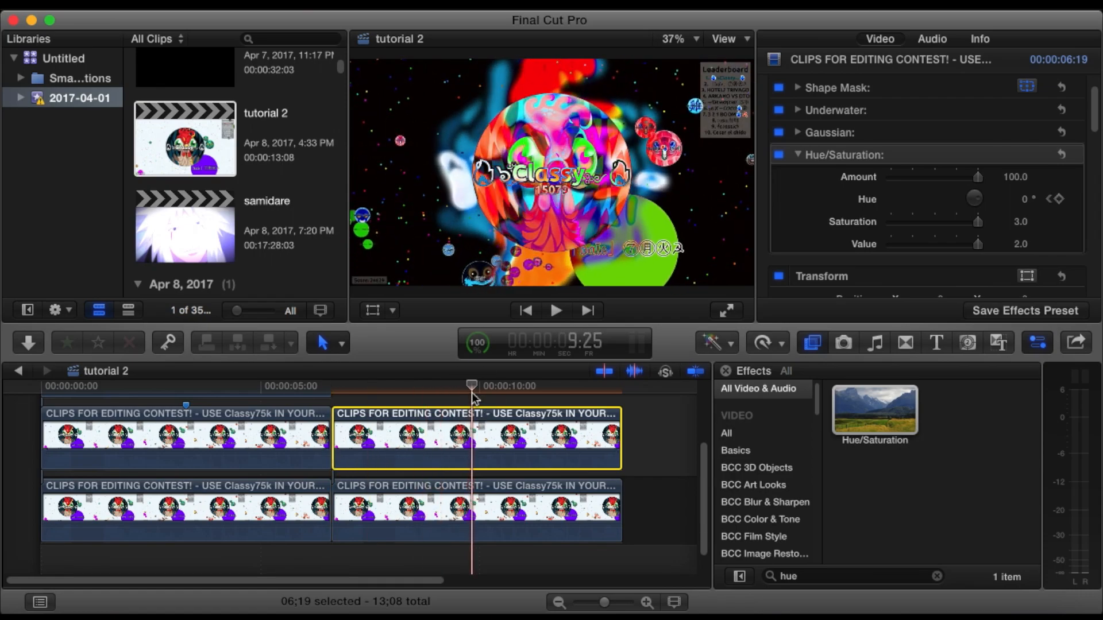
{"action": "left_click", "coordinate": [1057, 201]}
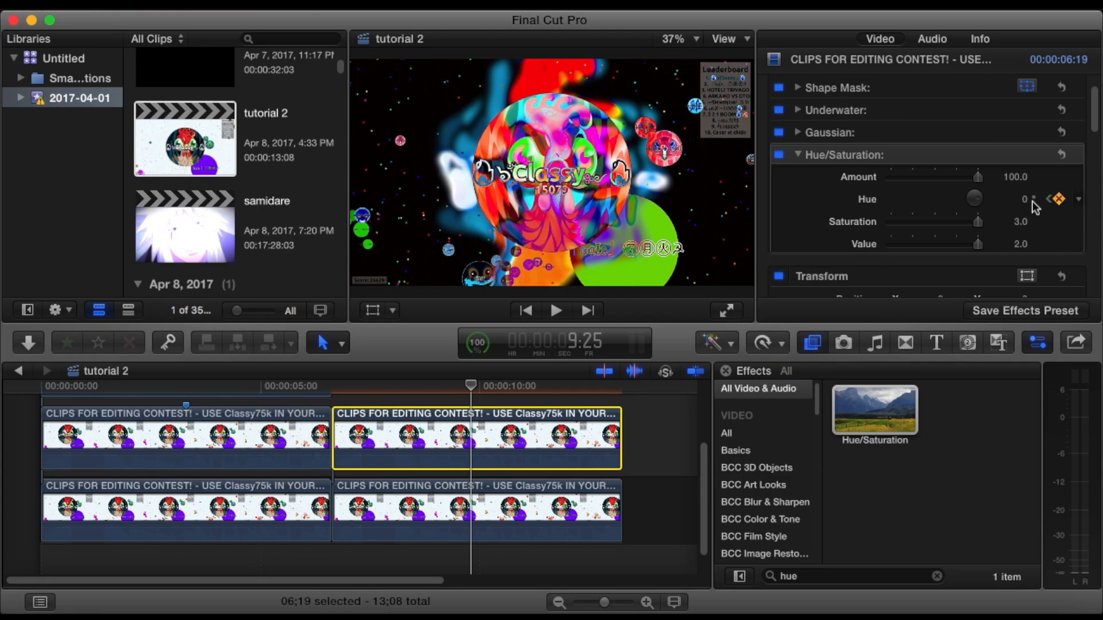
{"action": "left_click", "coordinate": [1027, 201]}
{"action": "type", "text": "360"}
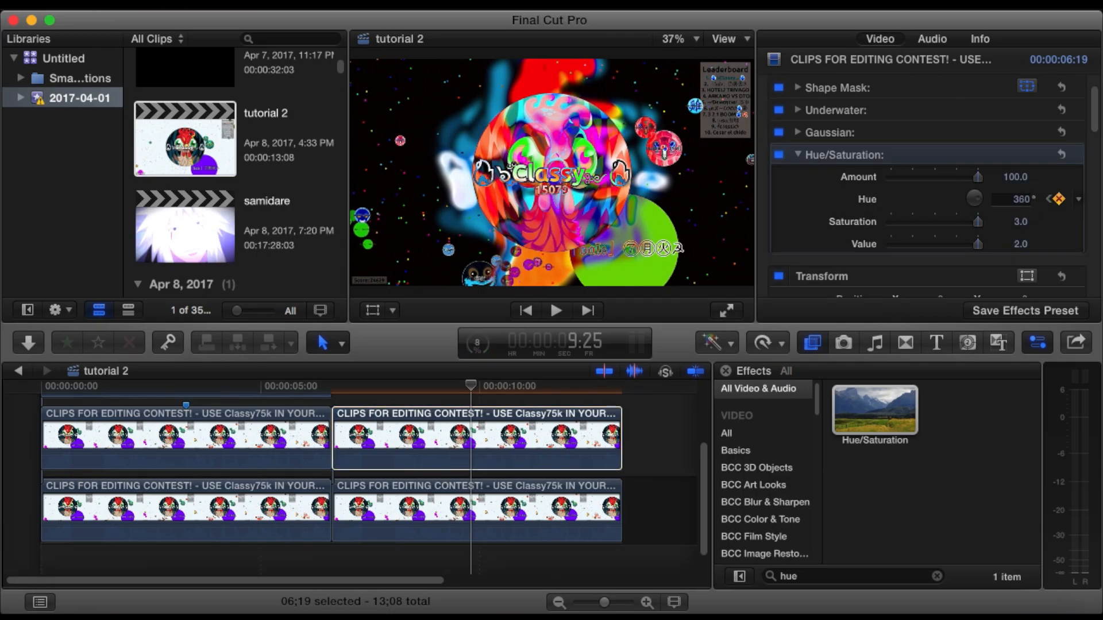
{"action": "key", "text": "Return"}
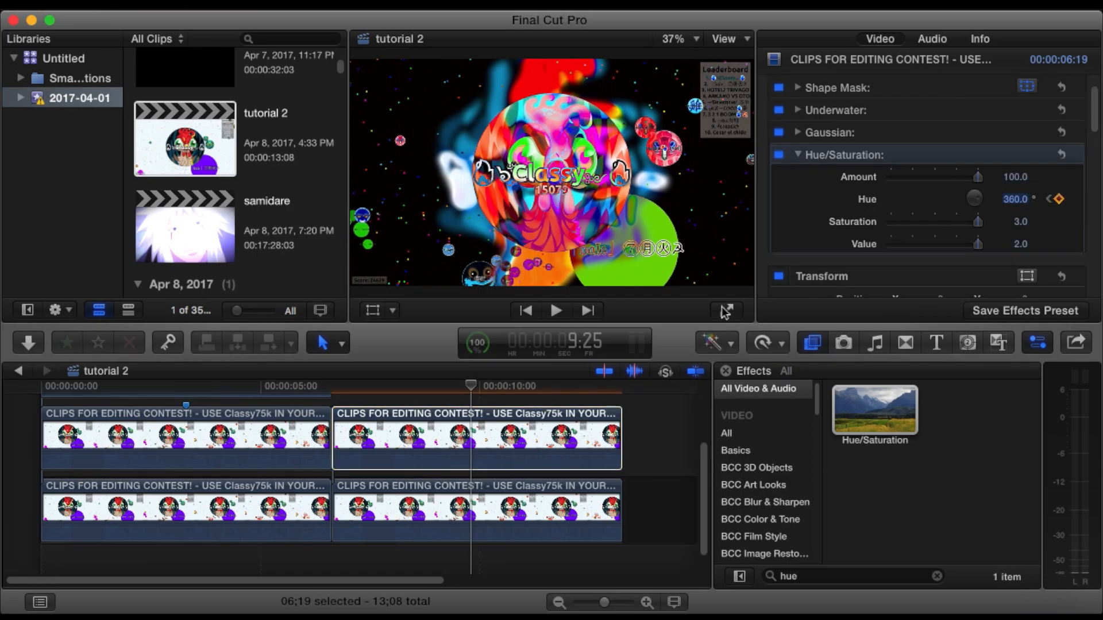
Add a Hue keyframe of 0° at the end of the upper clip and skim through the color animation
{"action": "left_click", "coordinate": [587, 311]}
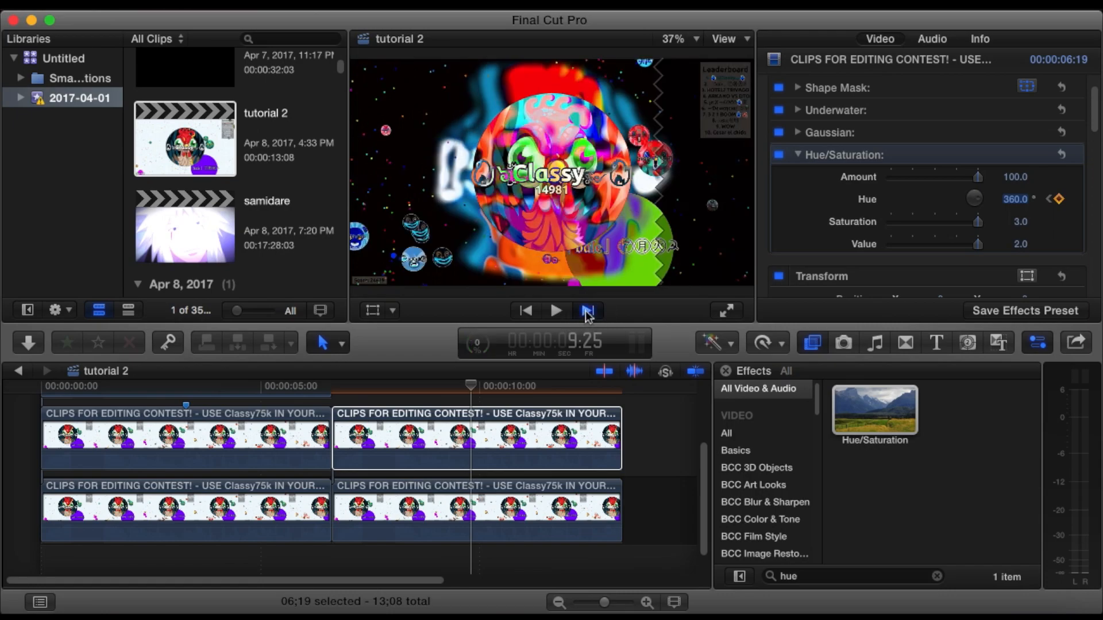
{"action": "scroll", "coordinate": [1064, 212], "scroll_direction": "up", "scroll_amount": 2}
{"action": "left_click", "coordinate": [1060, 233]}
{"action": "left_click", "coordinate": [1022, 234]}
{"action": "type", "text": "0"}
{"action": "key", "text": "Return"}
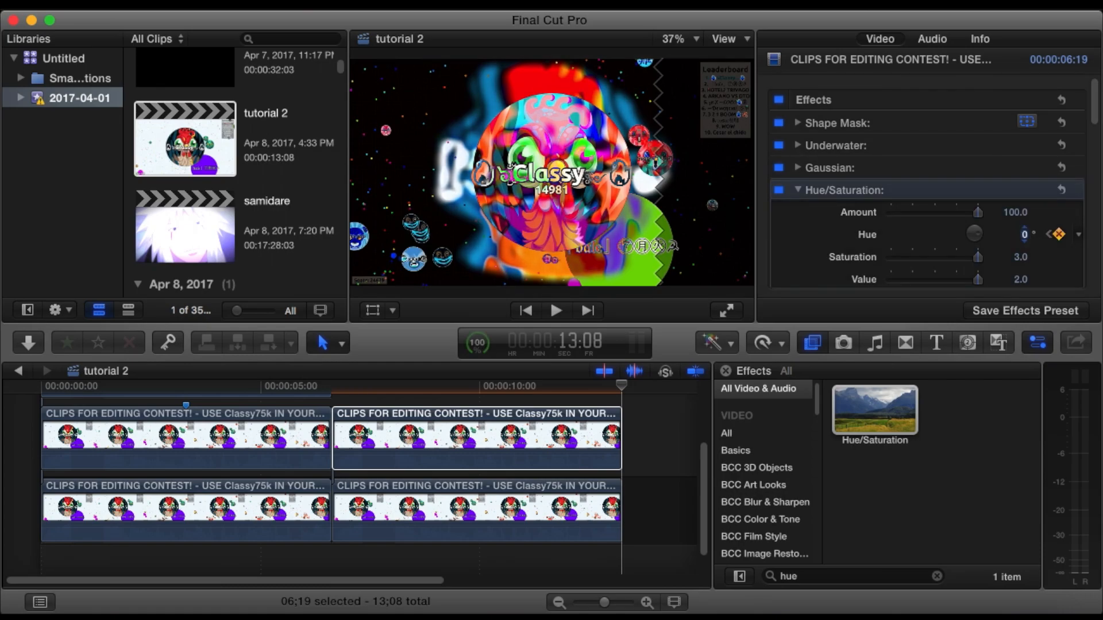
{"action": "left_click", "coordinate": [339, 402]}
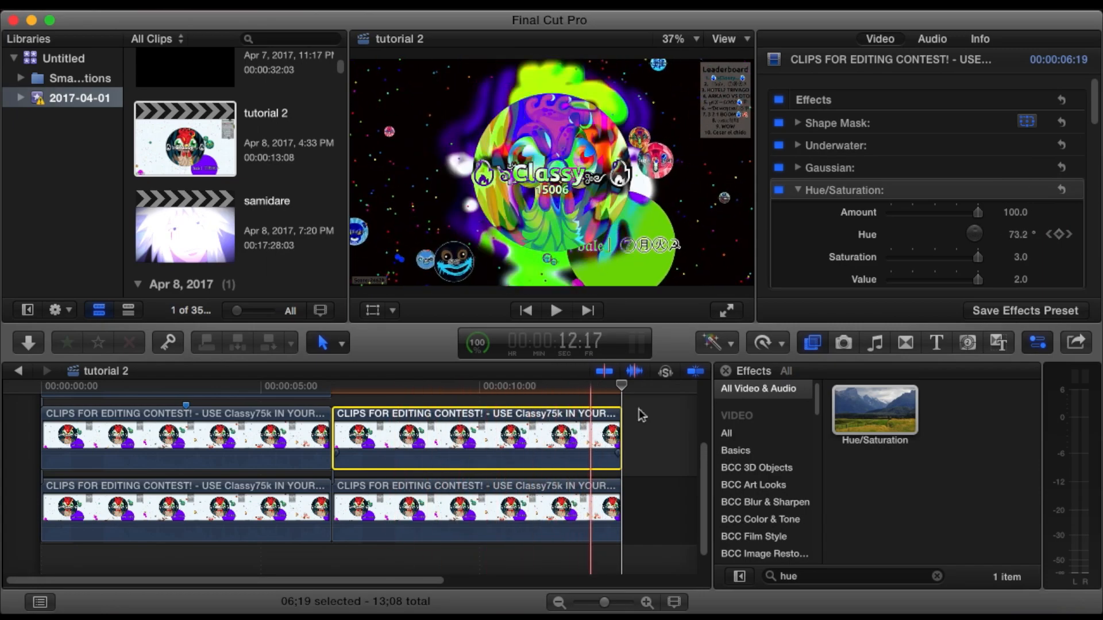
{"action": "left_click", "coordinate": [798, 190]}
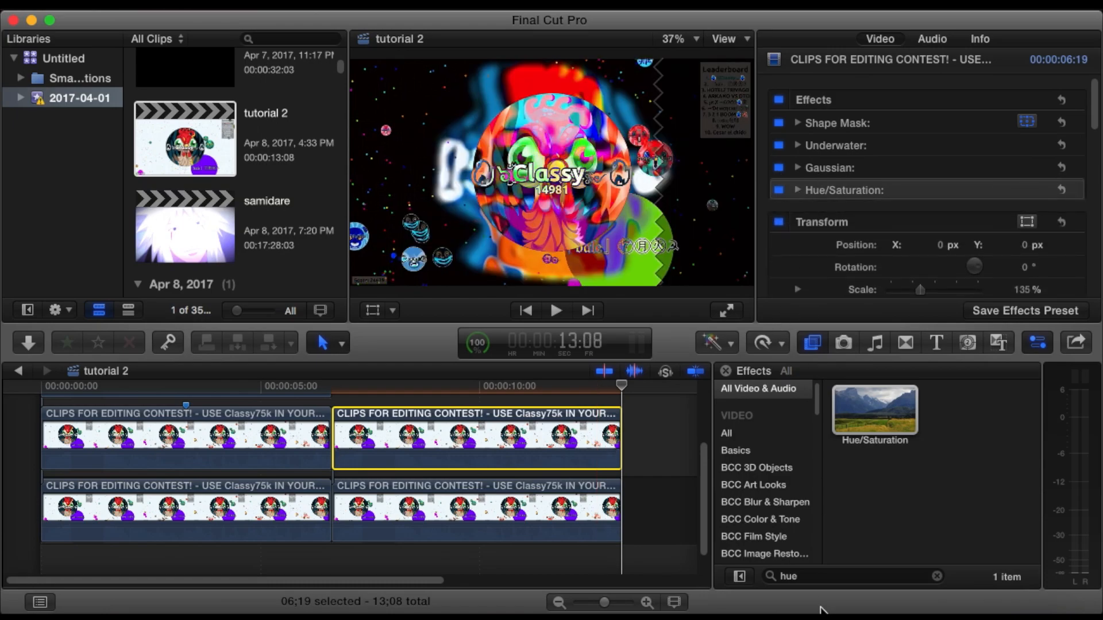
Search the effects for Negative and inspect the layered result near the middle of the second clip
{"action": "left_click", "coordinate": [816, 577]}
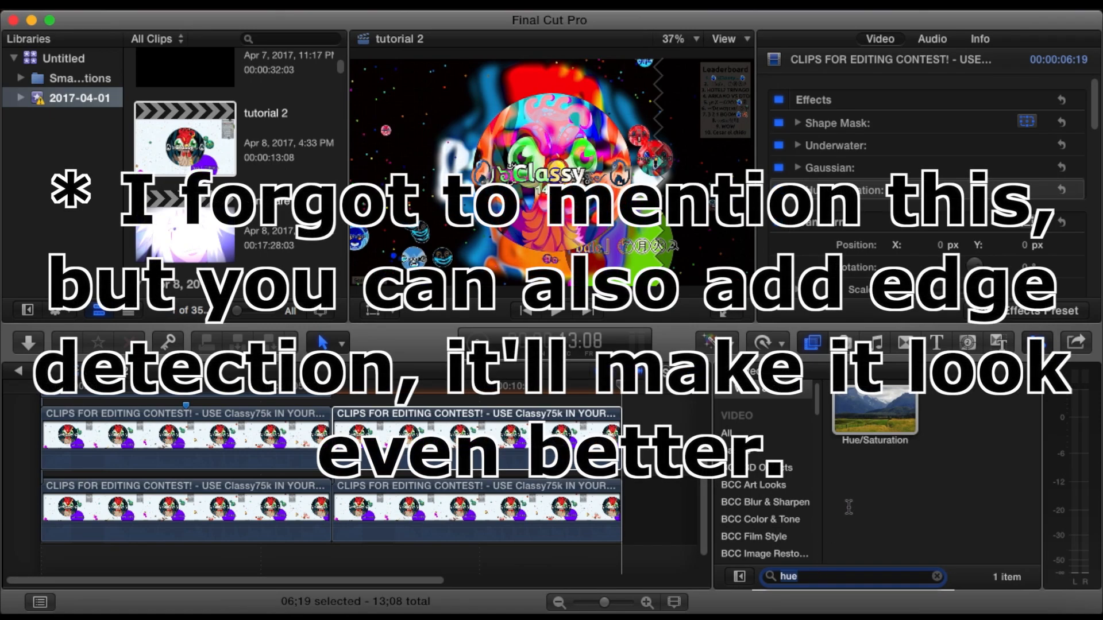
{"action": "type", "text": "negative"}
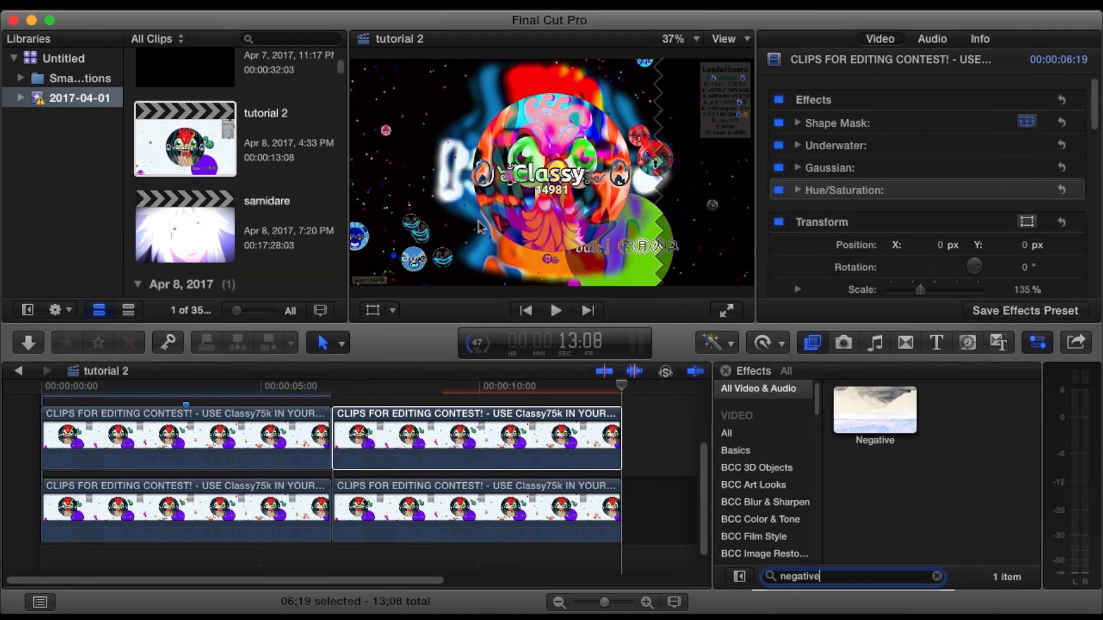
{"action": "left_click", "coordinate": [681, 395]}
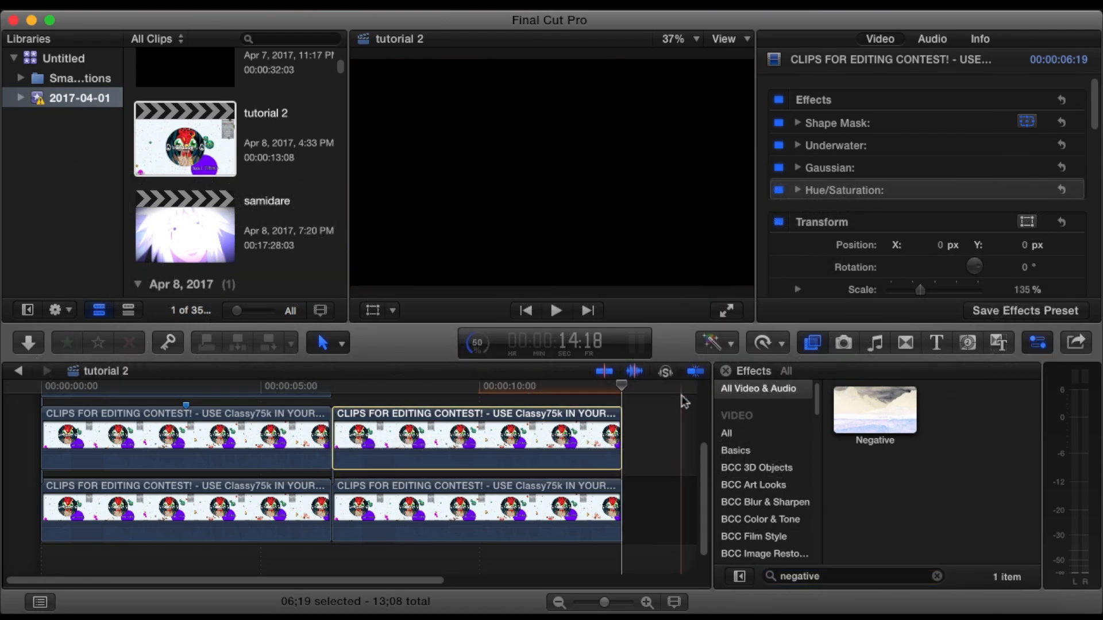
{"action": "left_click", "coordinate": [478, 399]}
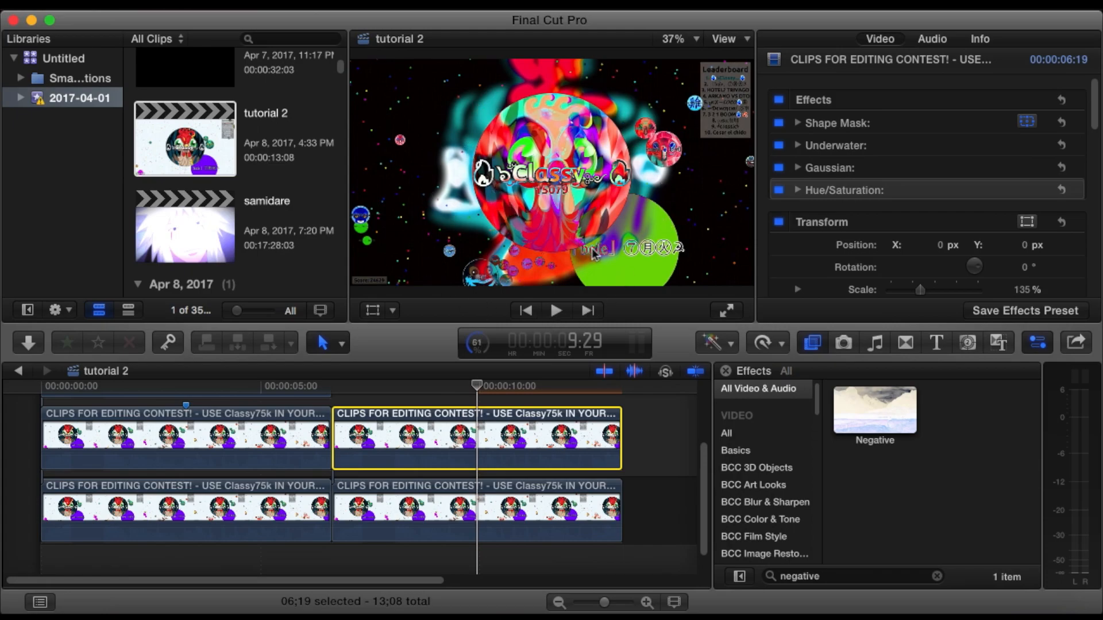
Apply the Negative effect to the upper second clip and toggle its Linear Invert option
{"action": "left_click_drag", "start_coordinate": [867, 409], "coordinate": [524, 438]}
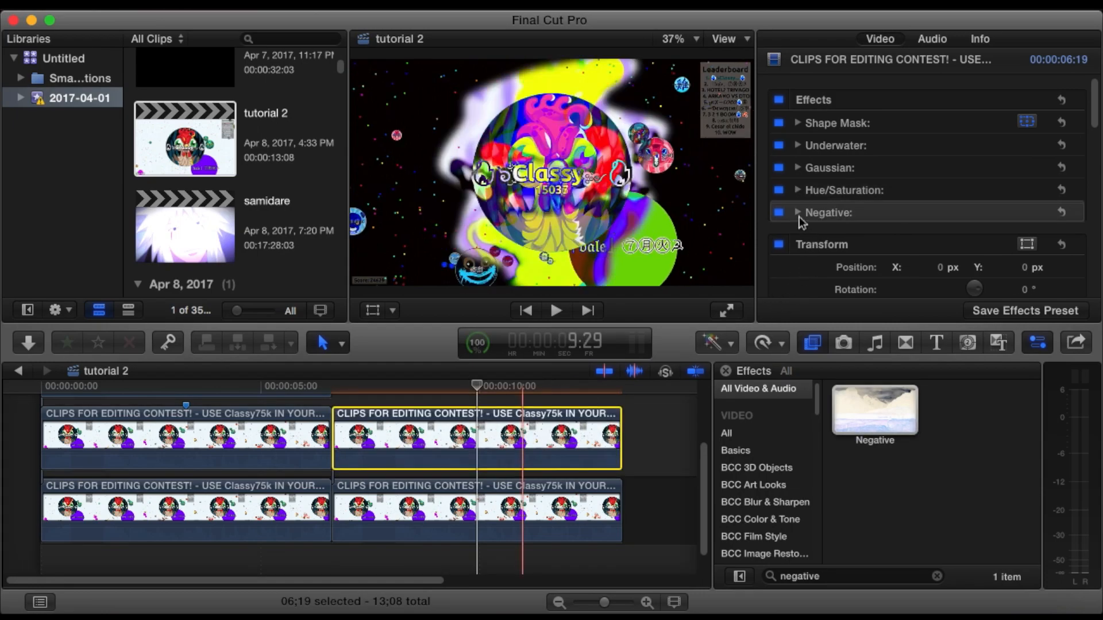
{"action": "left_click", "coordinate": [798, 212]}
{"action": "left_click", "coordinate": [890, 257]}
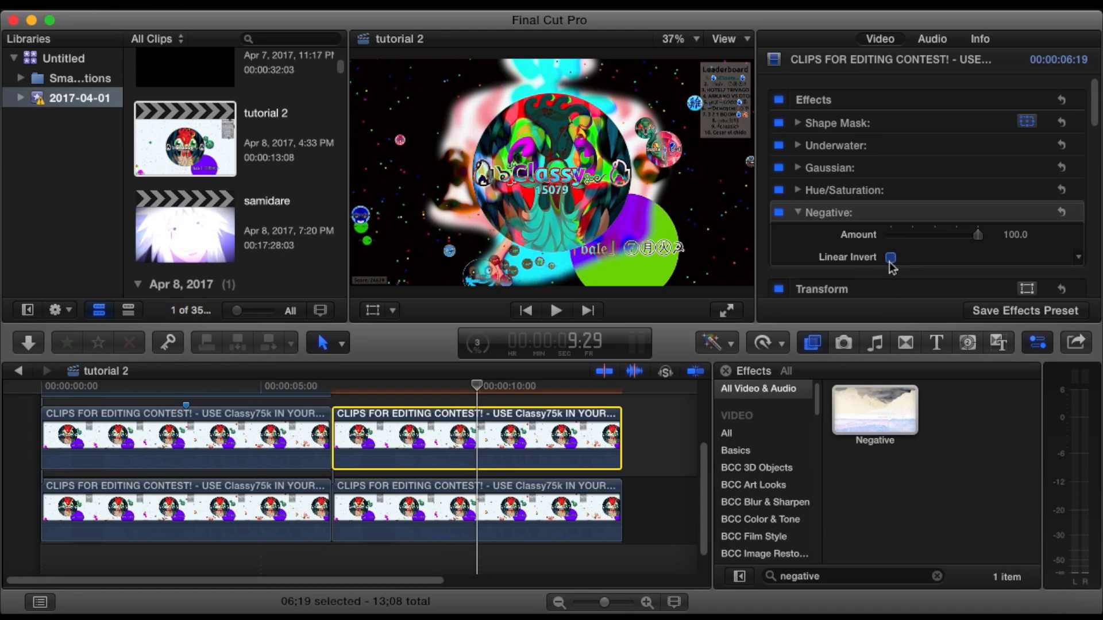
{"action": "left_click", "coordinate": [798, 213]}
{"action": "scroll", "coordinate": [827, 268], "scroll_direction": "down", "scroll_amount": 3}
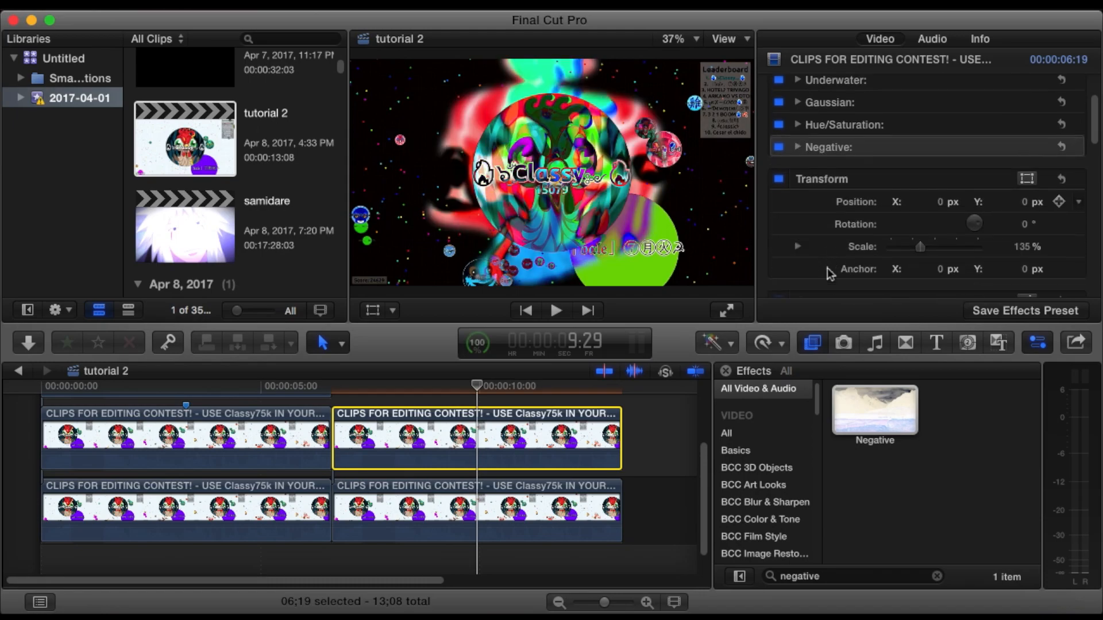
{"action": "scroll", "coordinate": [827, 268], "scroll_direction": "down", "scroll_amount": 1}
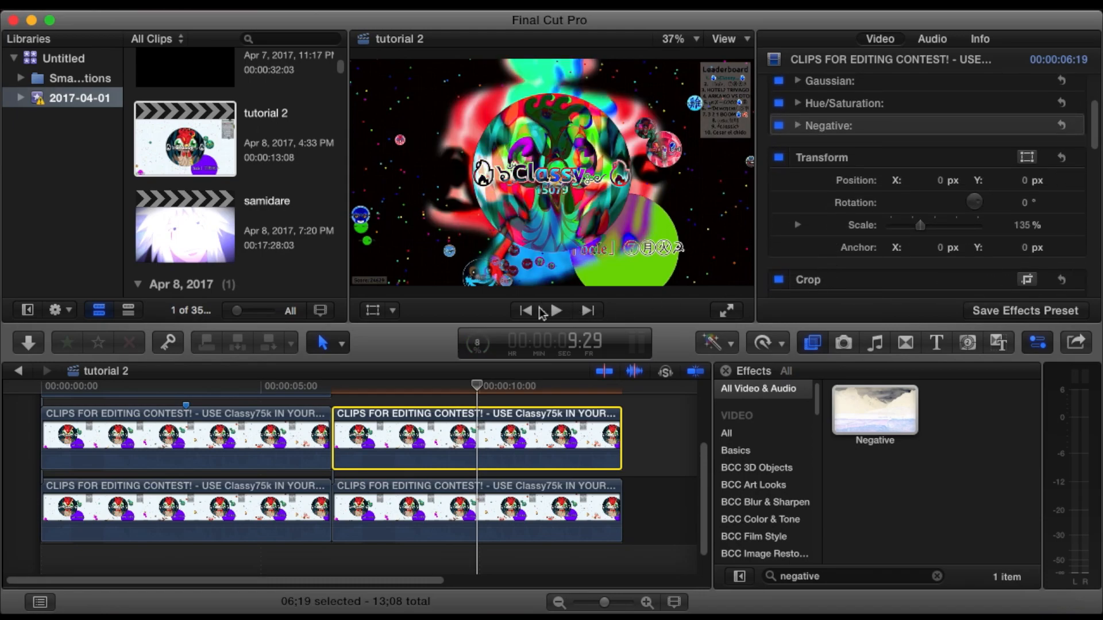
Add a Transform Rotation keyframe at the start of the upper second clip
{"action": "left_click", "coordinate": [534, 312]}
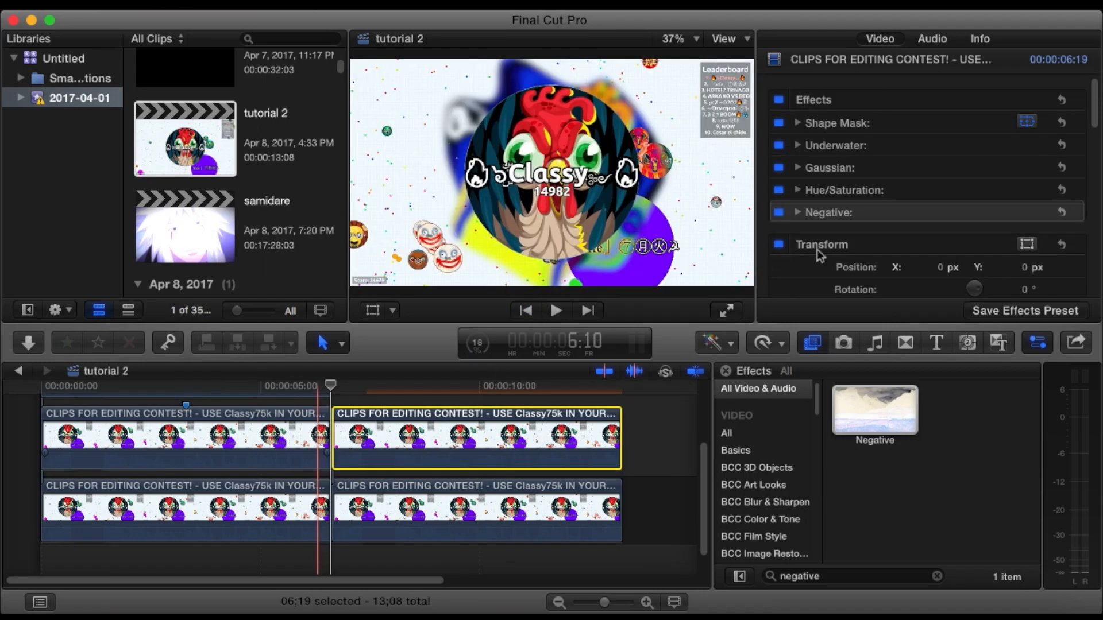
{"action": "scroll", "coordinate": [817, 249], "scroll_direction": "down", "scroll_amount": 4}
{"action": "left_click", "coordinate": [1058, 206]}
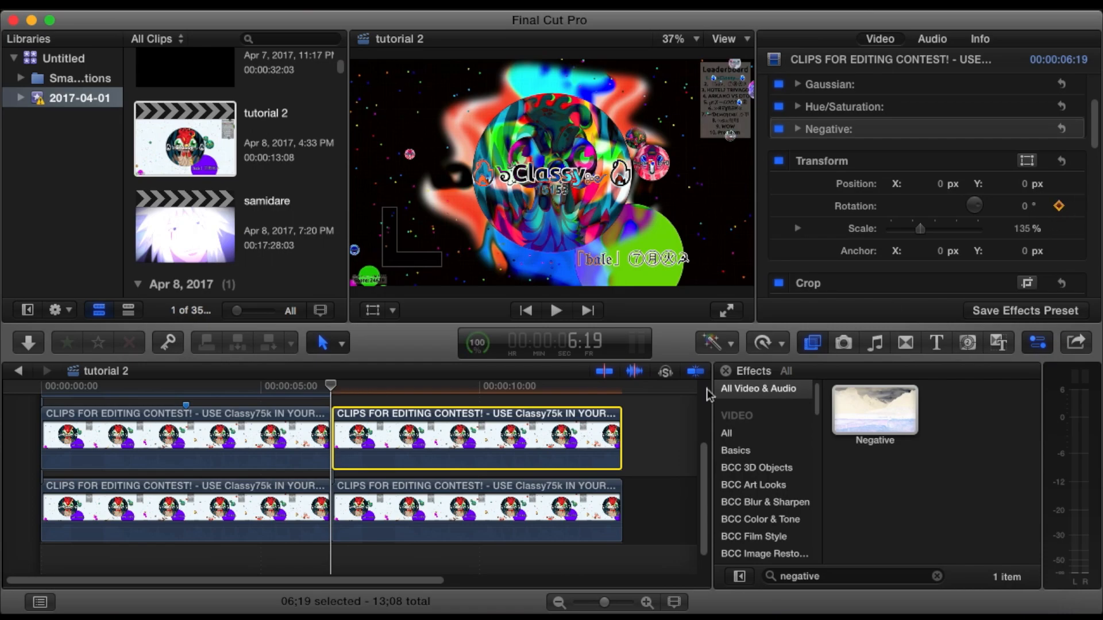
Add a Rotation keyframe at the end of the upper second clip and set it to 720°
{"action": "left_click", "coordinate": [587, 310]}
{"action": "scroll", "coordinate": [1034, 277], "scroll_direction": "up", "scroll_amount": 5}
{"action": "scroll", "coordinate": [1034, 277], "scroll_direction": "down", "scroll_amount": 4}
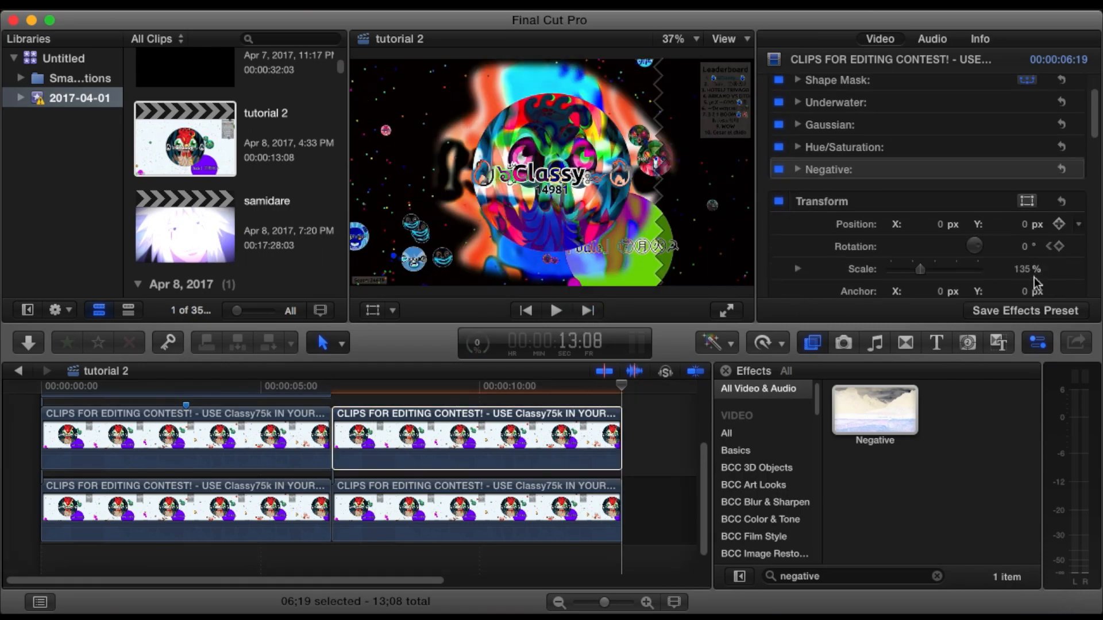
{"action": "left_click", "coordinate": [1059, 238]}
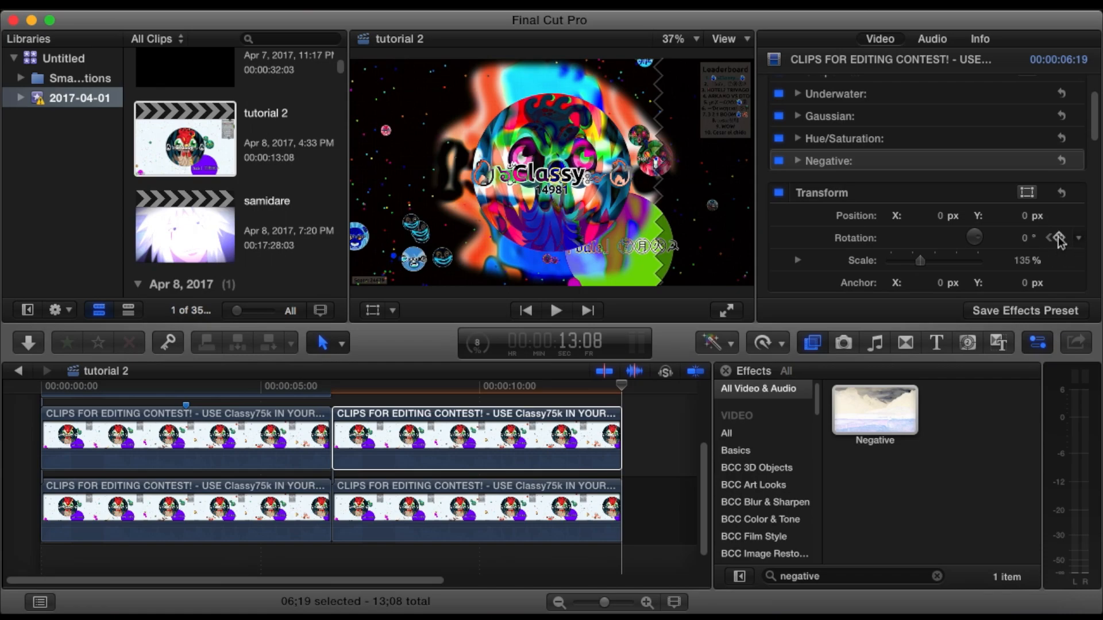
{"action": "left_click", "coordinate": [1025, 241]}
{"action": "type", "text": "720.0"}
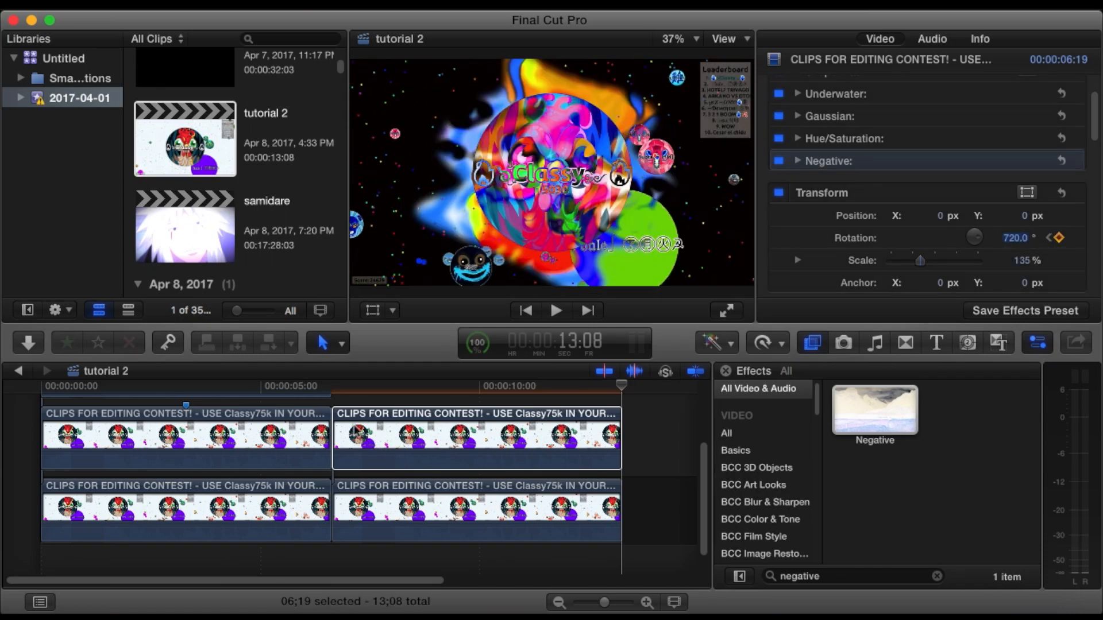
Duplicate the distorted second clip onto a layer directly above it, aligned with its start
{"action": "left_click", "coordinate": [331, 399]}
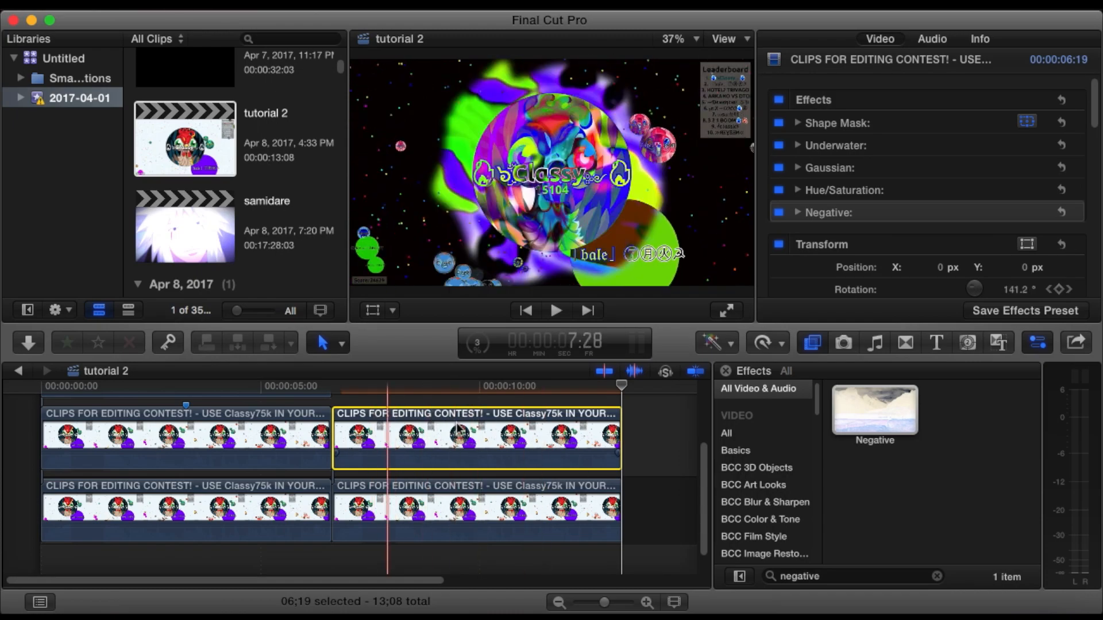
{"action": "left_click", "coordinate": [335, 401]}
{"action": "scroll", "coordinate": [400, 428], "scroll_direction": "up", "scroll_amount": 5}
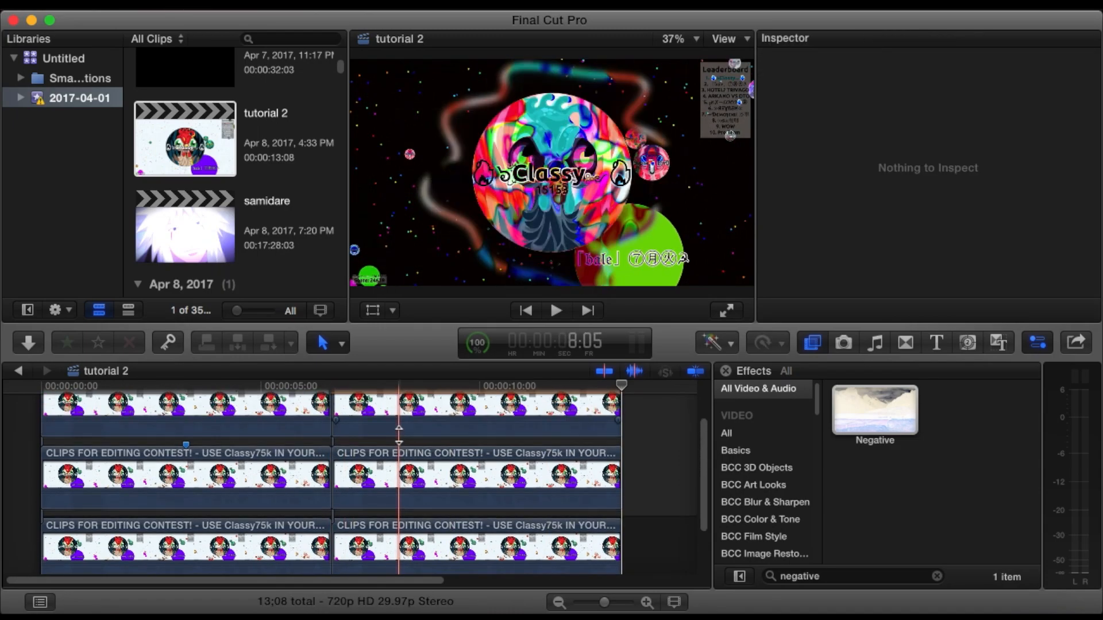
Turn off the Negative, Hue/Saturation, Gaussian and Underwater effects on the top copy of the second clip
{"action": "left_click", "coordinate": [389, 409]}
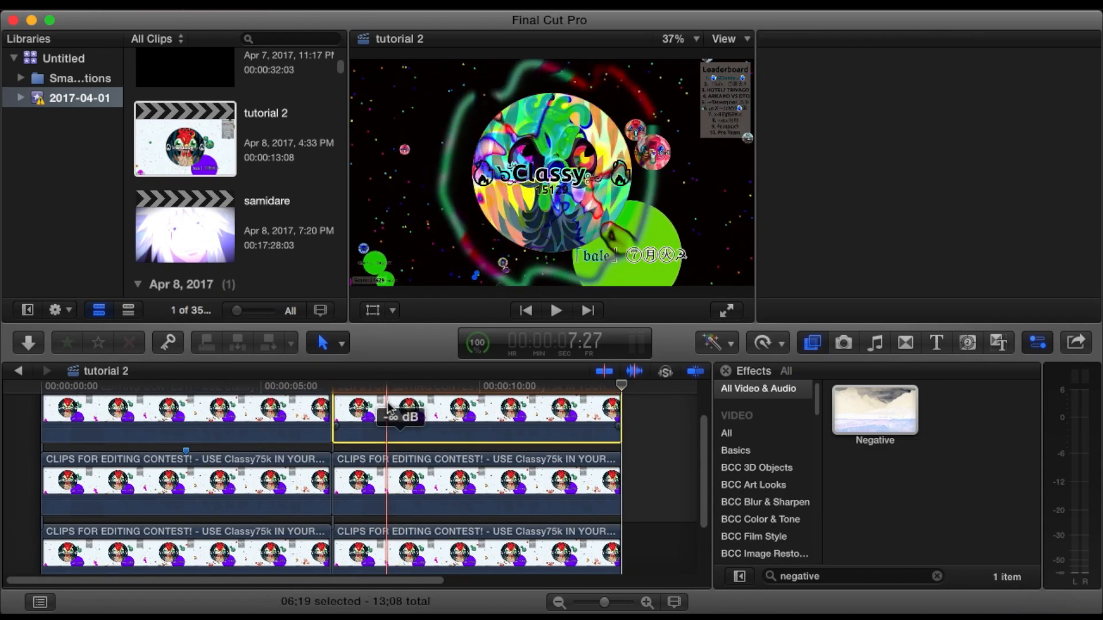
{"action": "left_click", "coordinate": [439, 385]}
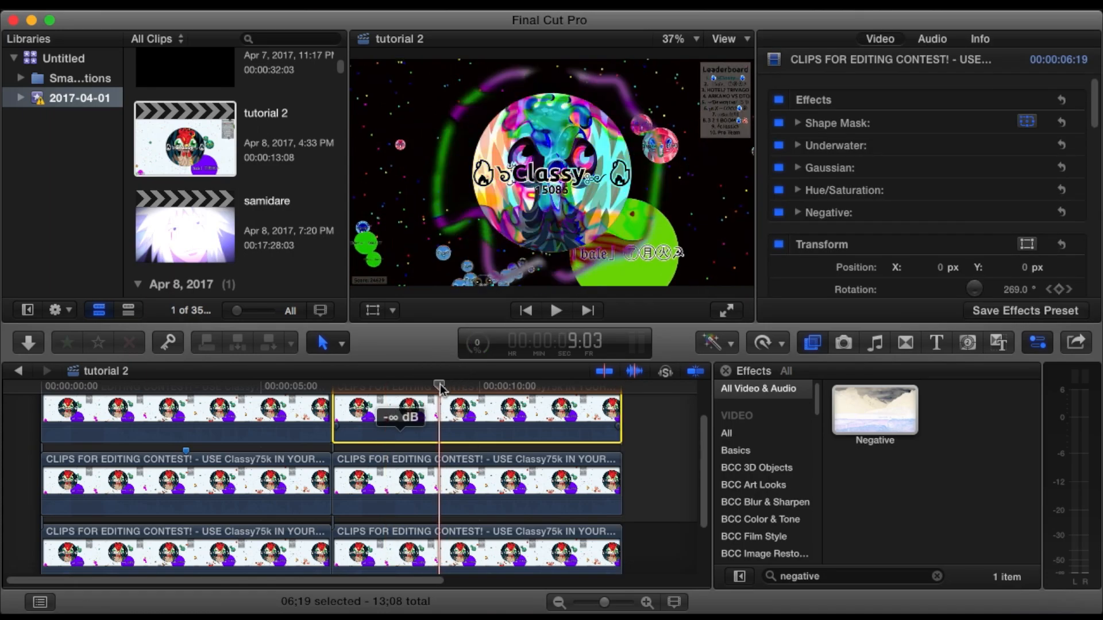
{"action": "left_click", "coordinate": [779, 212]}
{"action": "left_click", "coordinate": [779, 190]}
{"action": "left_click", "coordinate": [779, 168]}
{"action": "left_click", "coordinate": [779, 145]}
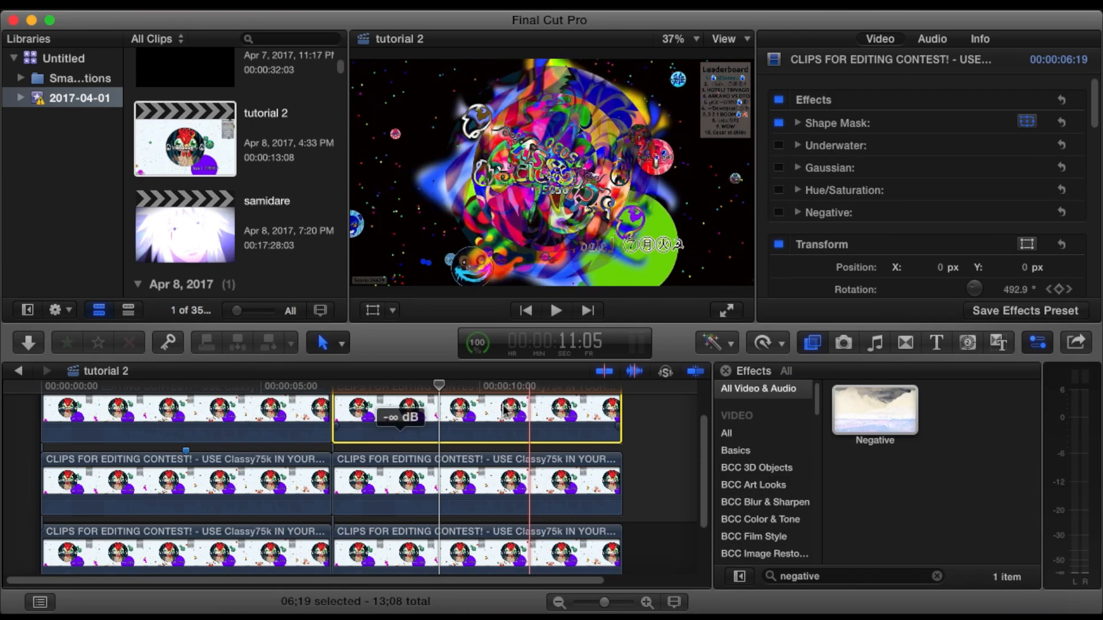
Set the Blend Mode of the top second clip to Normal
{"action": "left_click", "coordinate": [503, 401]}
{"action": "scroll", "coordinate": [997, 227], "scroll_direction": "down", "scroll_amount": 5}
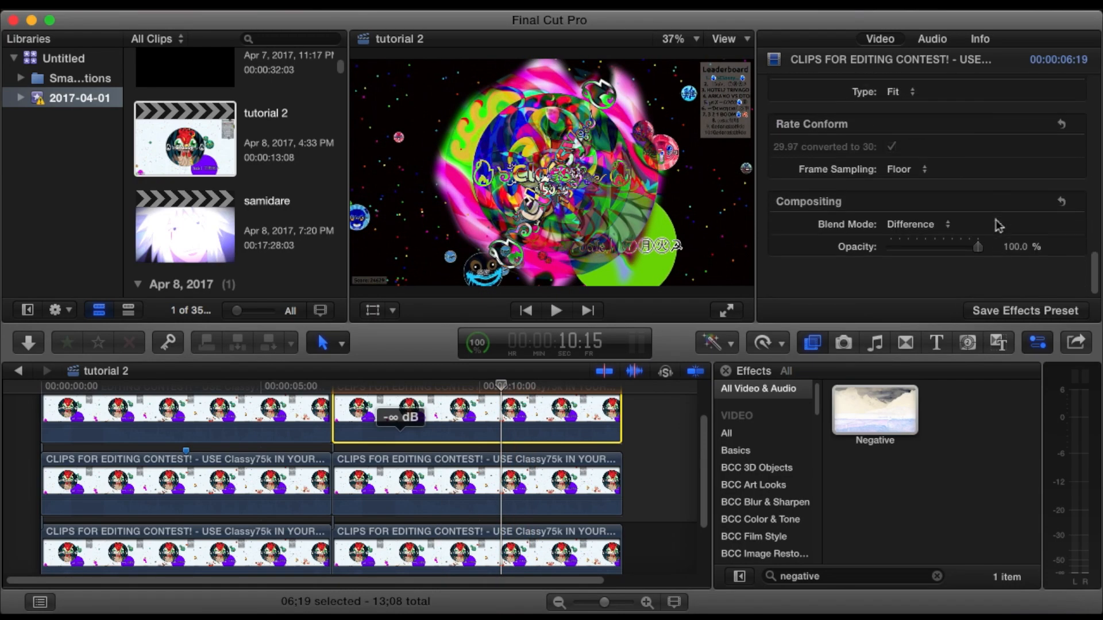
{"action": "left_click", "coordinate": [922, 258]}
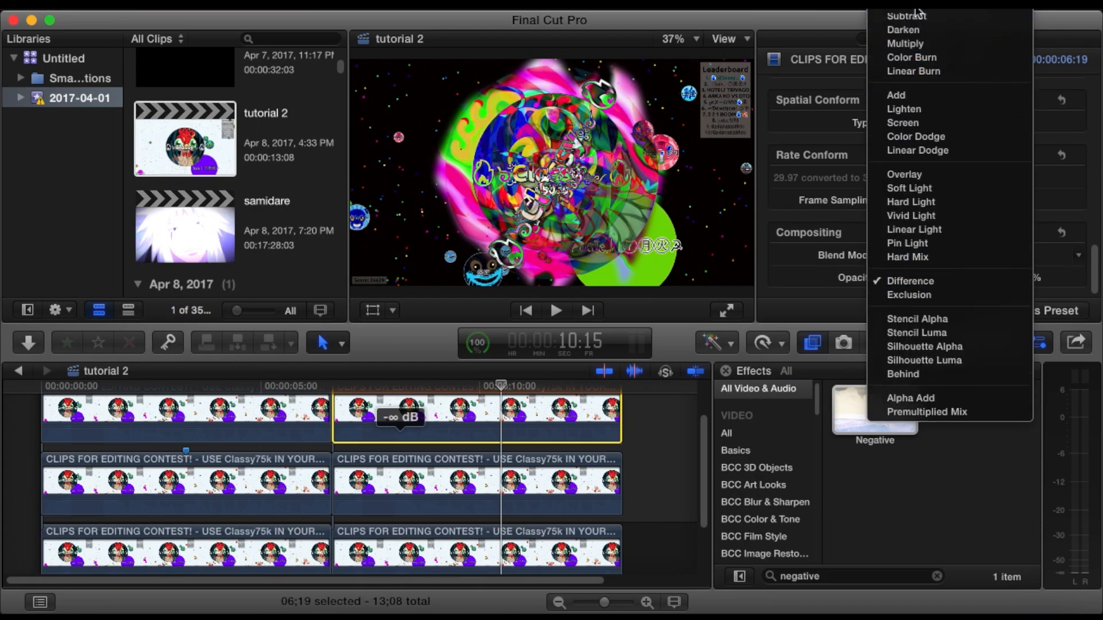
{"action": "left_click", "coordinate": [919, 12]}
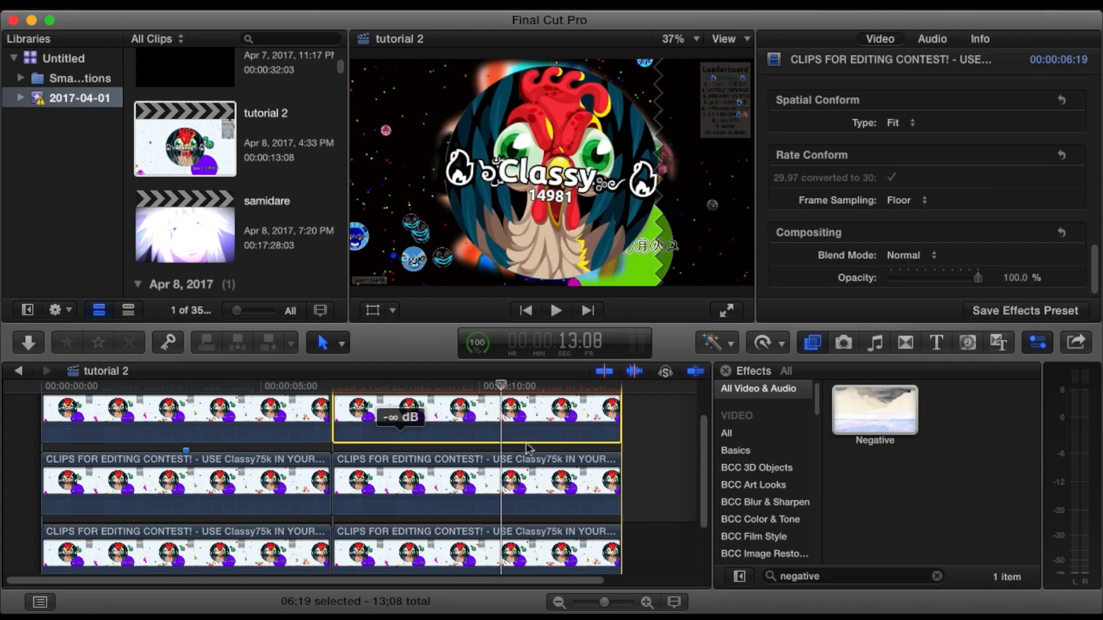
Reset the Rotation and Scale parameters of the top second clip and skim the result from its start
{"action": "scroll", "coordinate": [921, 174], "scroll_direction": "up", "scroll_amount": 10}
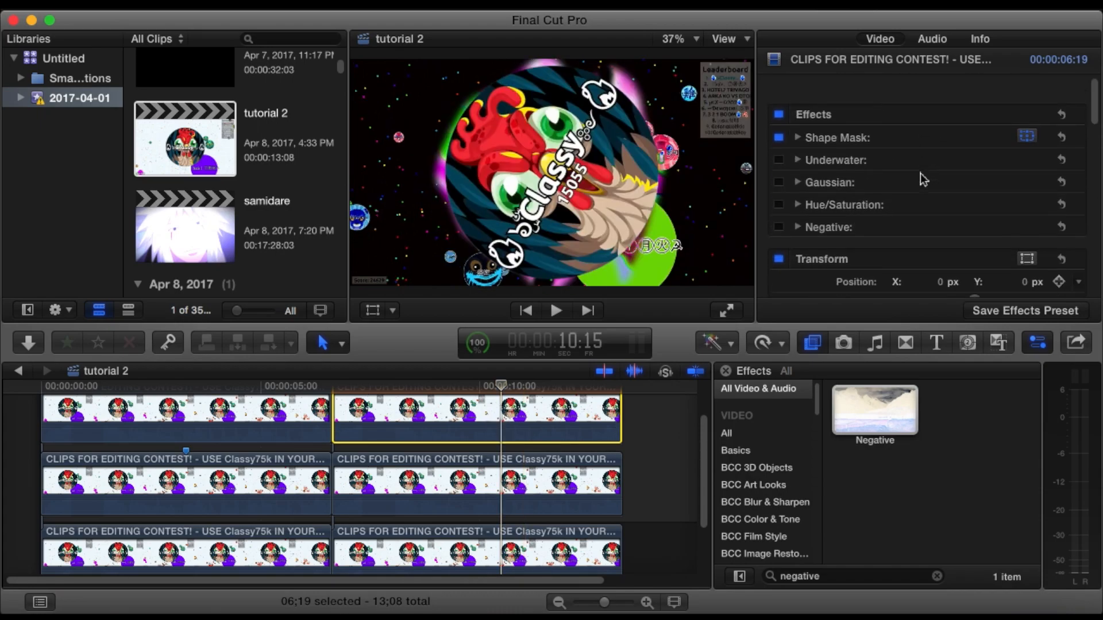
{"action": "scroll", "coordinate": [921, 174], "scroll_direction": "down", "scroll_amount": 3}
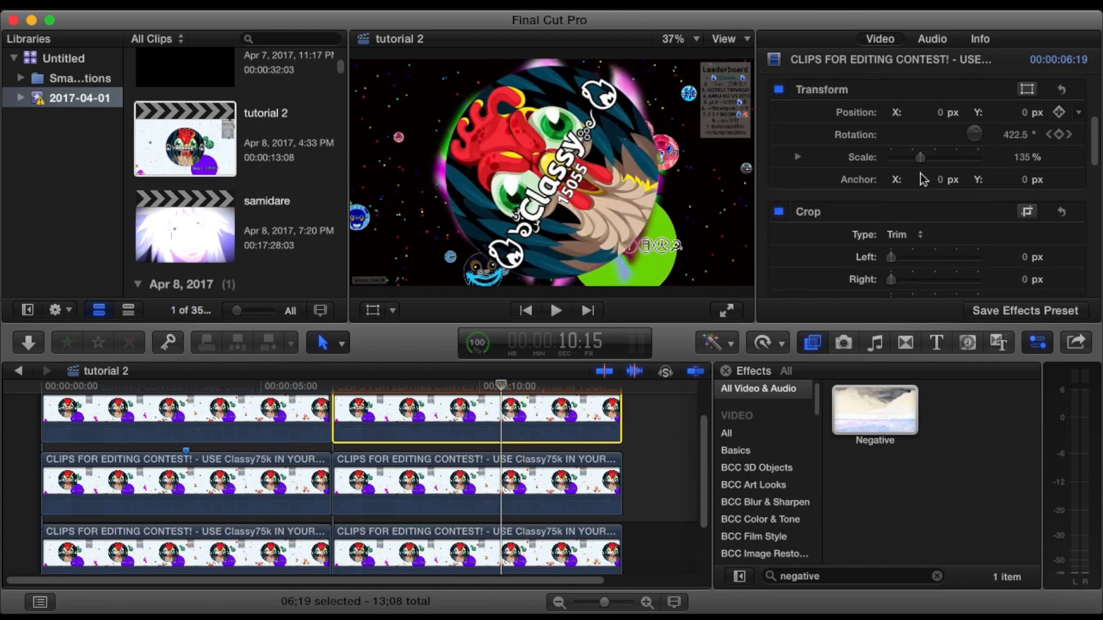
{"action": "left_click", "coordinate": [1080, 137]}
{"action": "left_click", "coordinate": [1079, 142]}
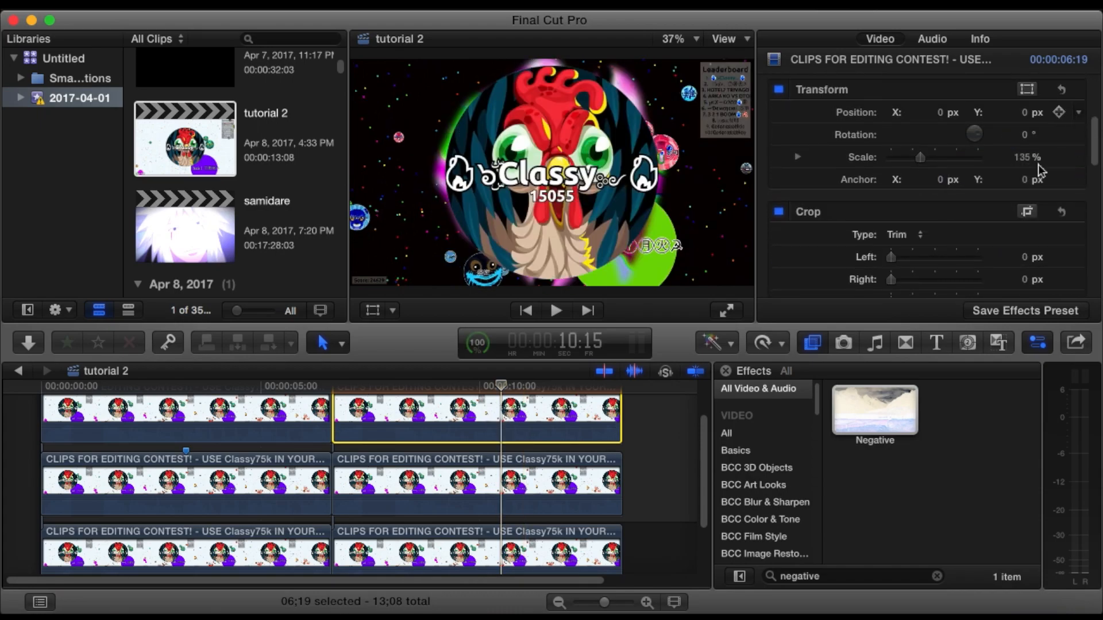
{"action": "left_click", "coordinate": [1081, 163]}
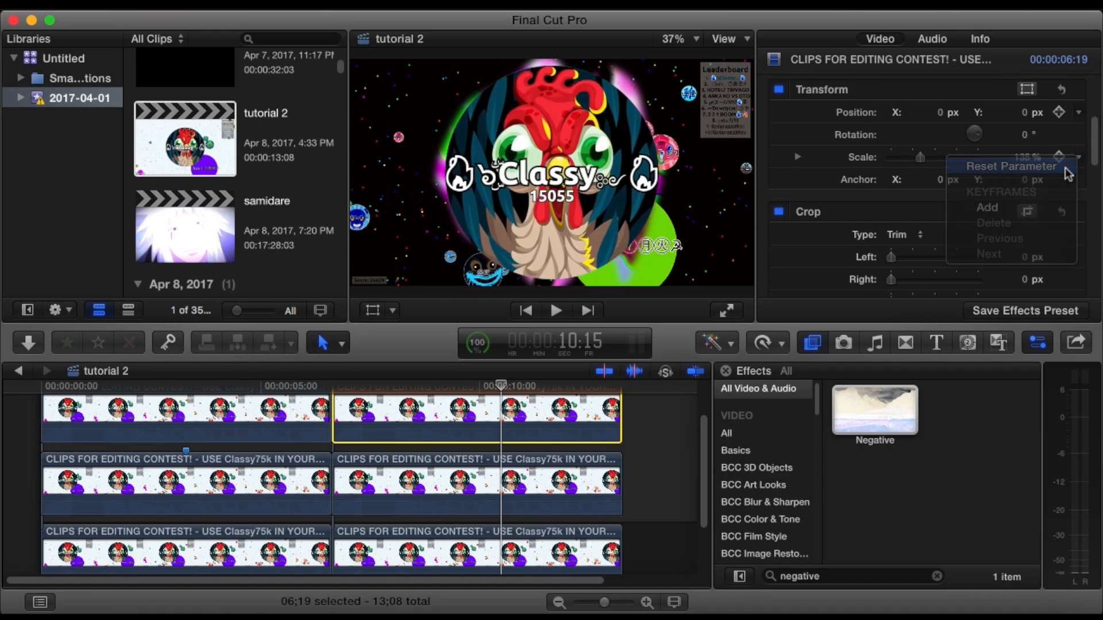
{"action": "left_click", "coordinate": [1072, 166]}
{"action": "left_click", "coordinate": [343, 386]}
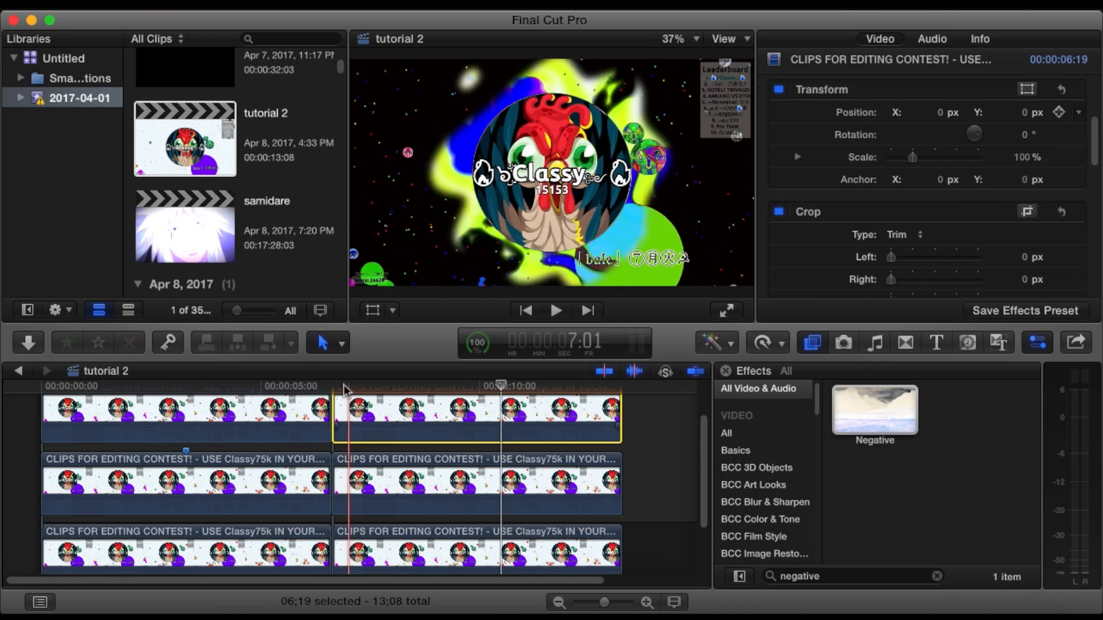
{"action": "left_click_drag", "start_coordinate": [343, 386], "coordinate": [331, 386]}
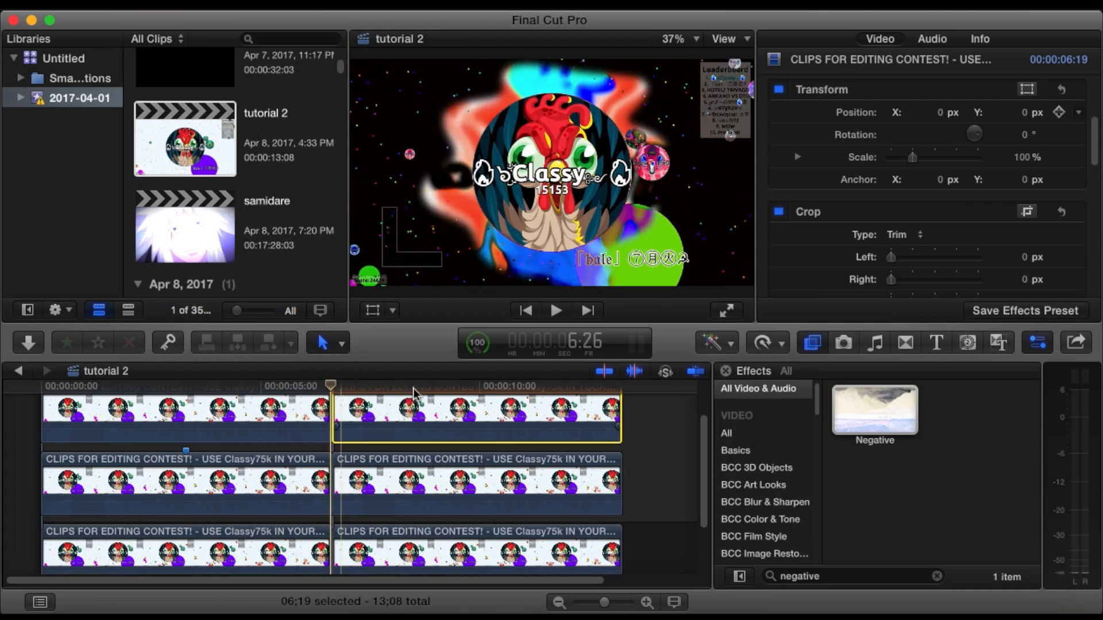
{"action": "left_click", "coordinate": [447, 390]}
Turn off the Negative effect on the bottom second clip to restore the original background colors
{"action": "left_click", "coordinate": [449, 549]}
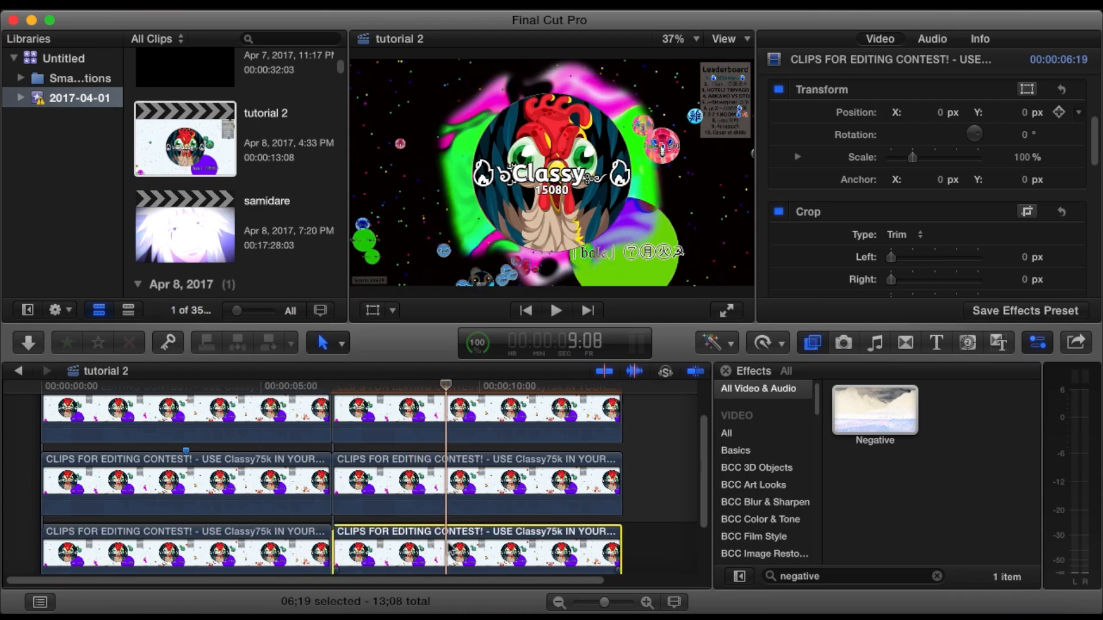
{"action": "scroll", "coordinate": [903, 247], "scroll_direction": "up", "scroll_amount": 3}
{"action": "left_click", "coordinate": [781, 125]}
{"action": "left_click", "coordinate": [779, 125]}
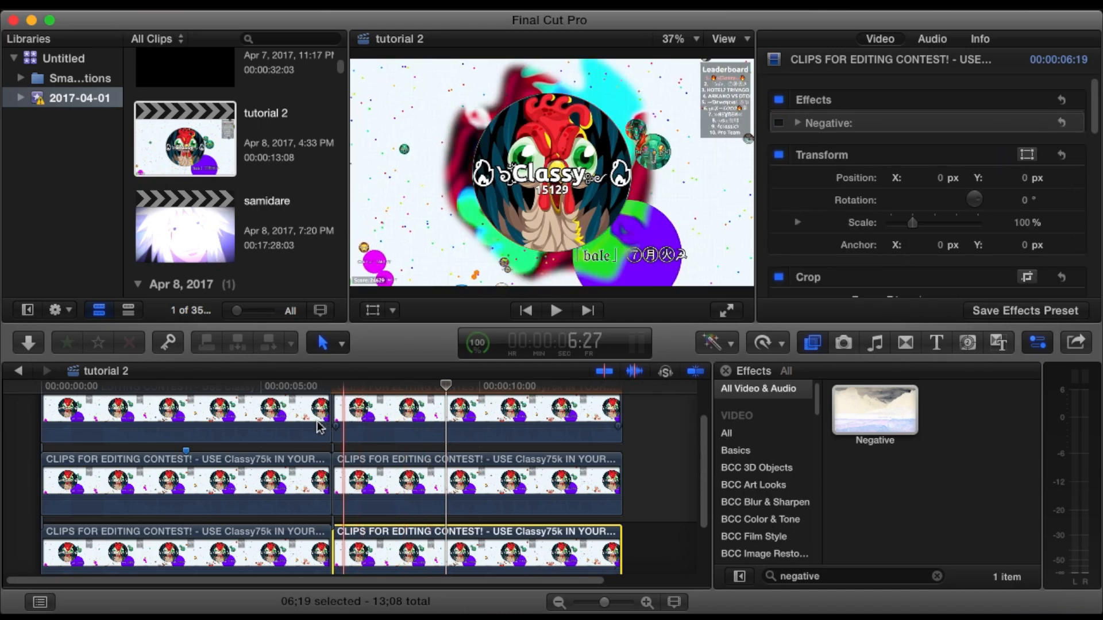
Review the first and second timeline sections, comparing the animated glow and the middle and top layers
{"action": "left_click", "coordinate": [330, 394]}
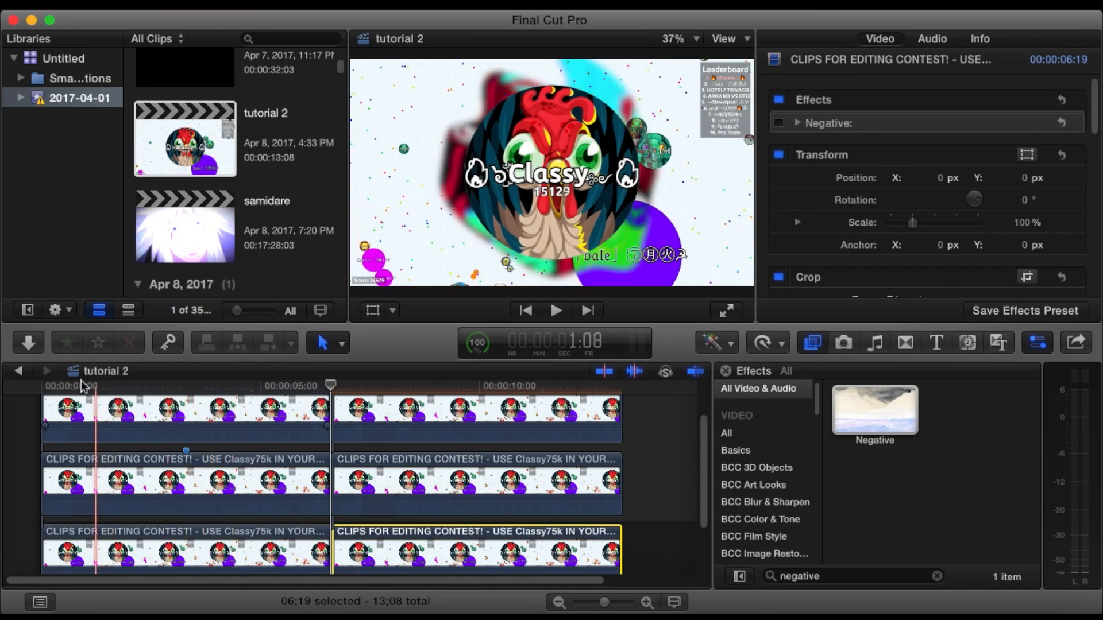
{"action": "left_click", "coordinate": [31, 386]}
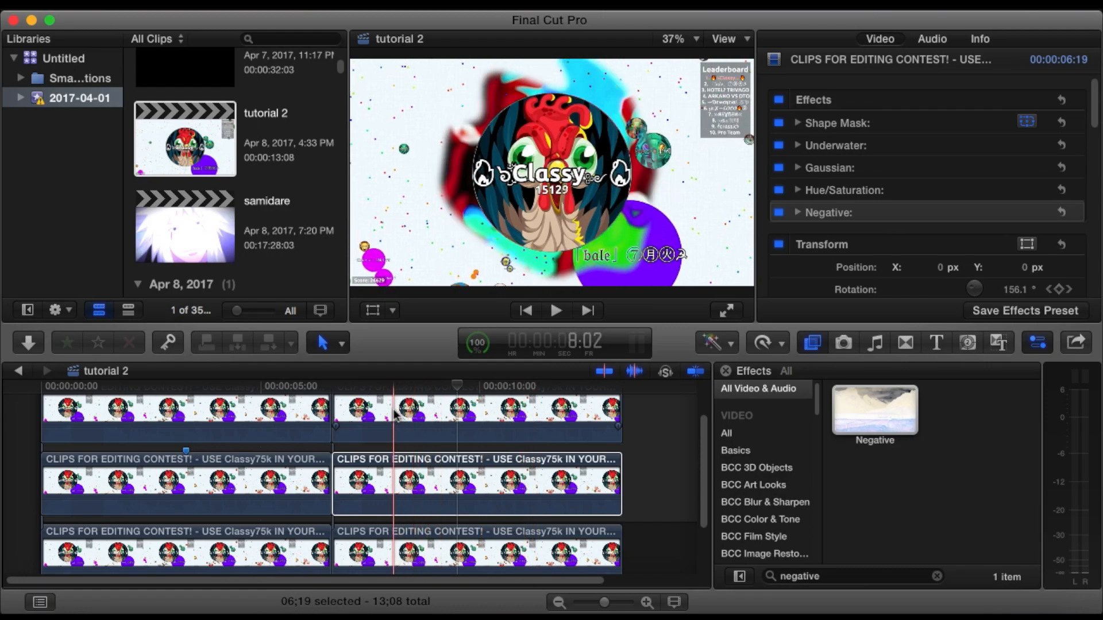
{"action": "left_click", "coordinate": [517, 393]}
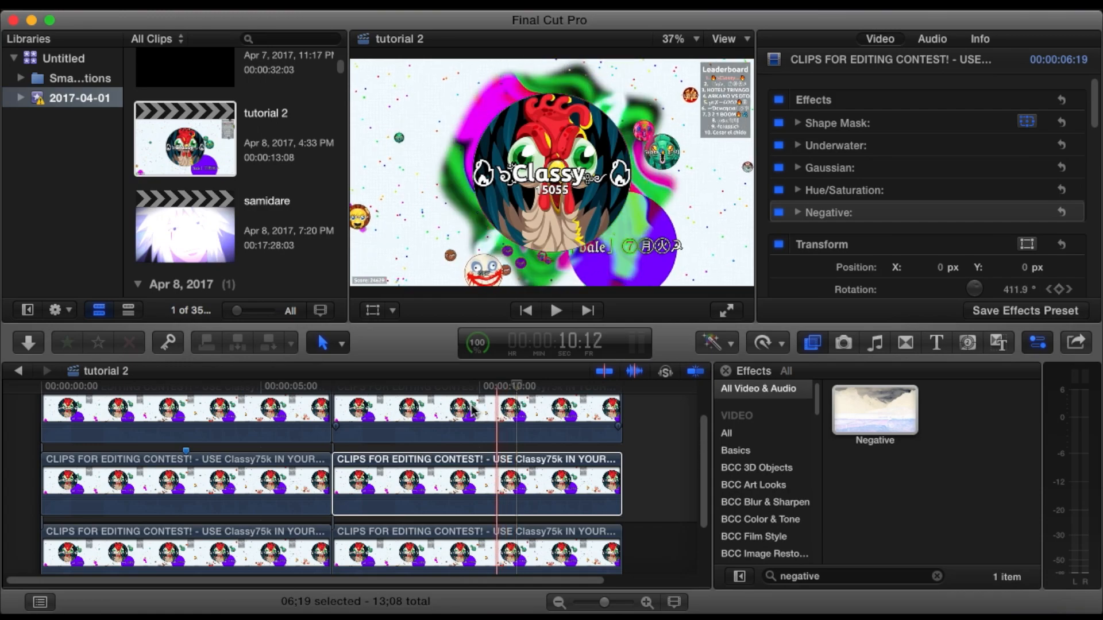
{"action": "left_click", "coordinate": [454, 396]}
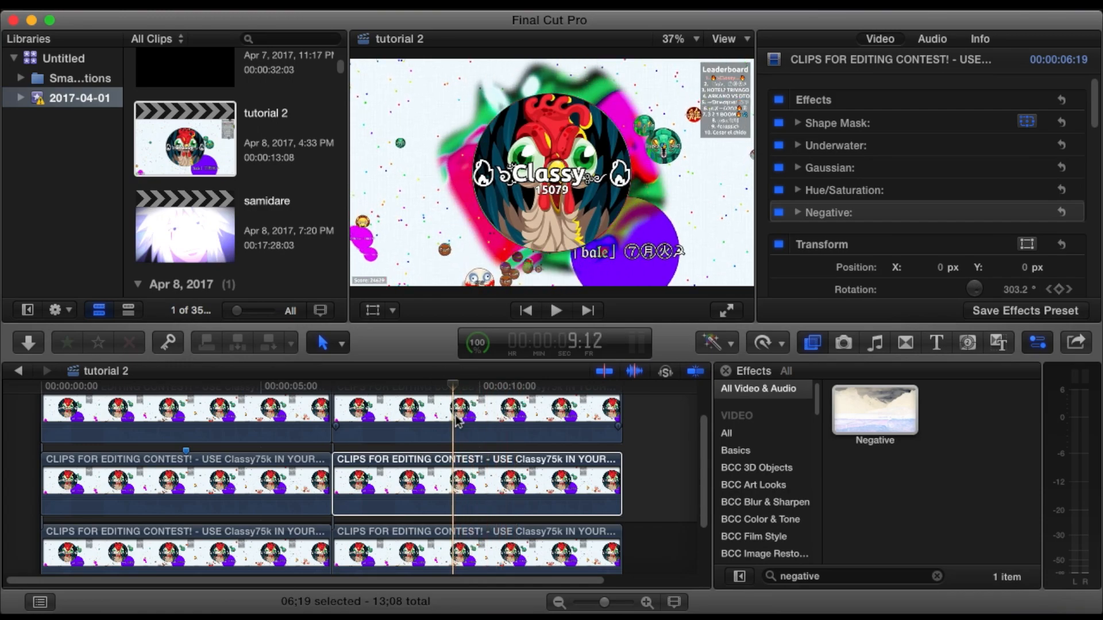
{"action": "left_click", "coordinate": [457, 421]}
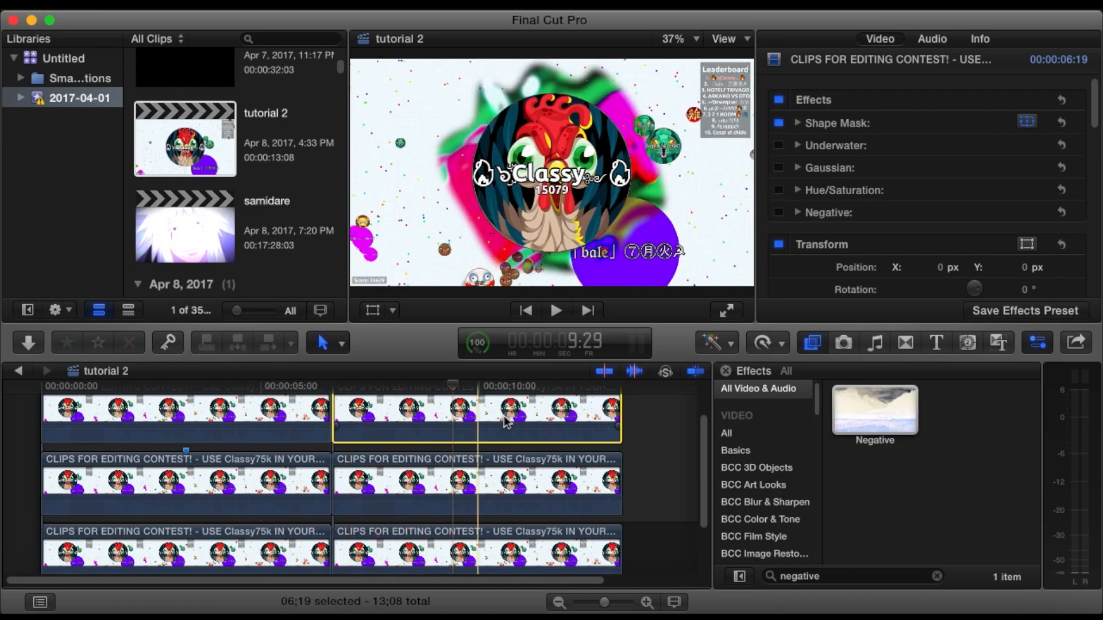
{"action": "left_click", "coordinate": [346, 387]}
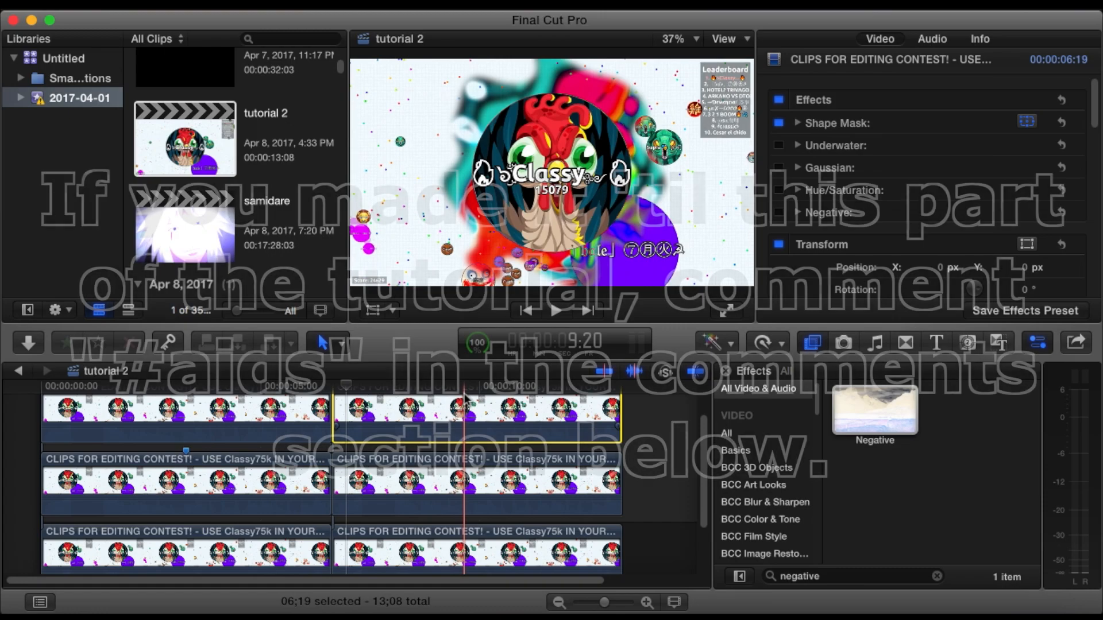